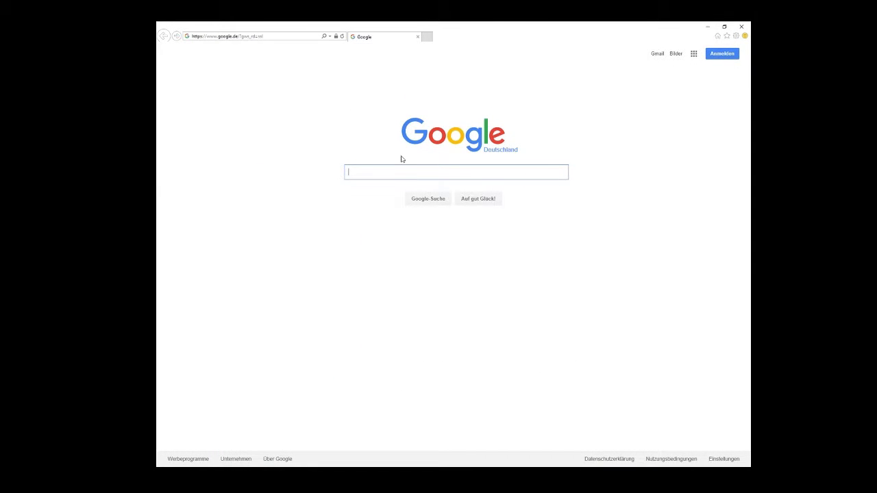
Load github.com/topeterk/HitCounterManager from Internet Explorer's address bar
left_click(266, 36)
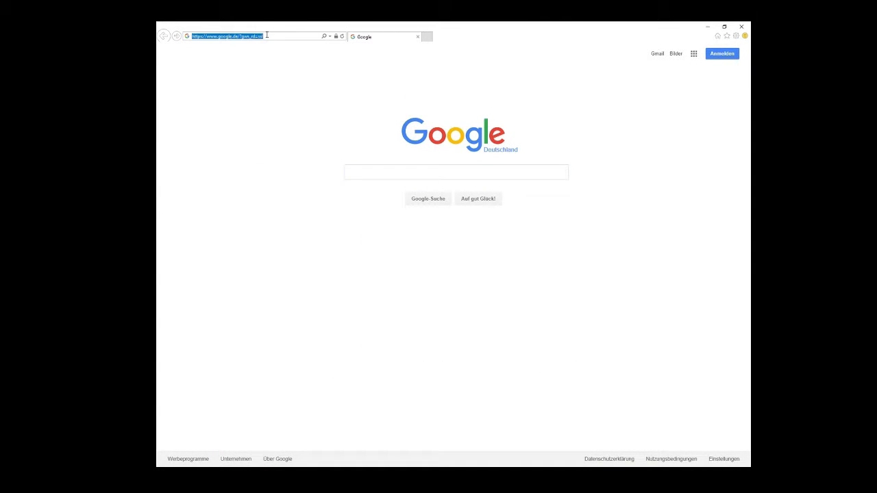
type("https://github.com/topeterk/HitCounterManager")
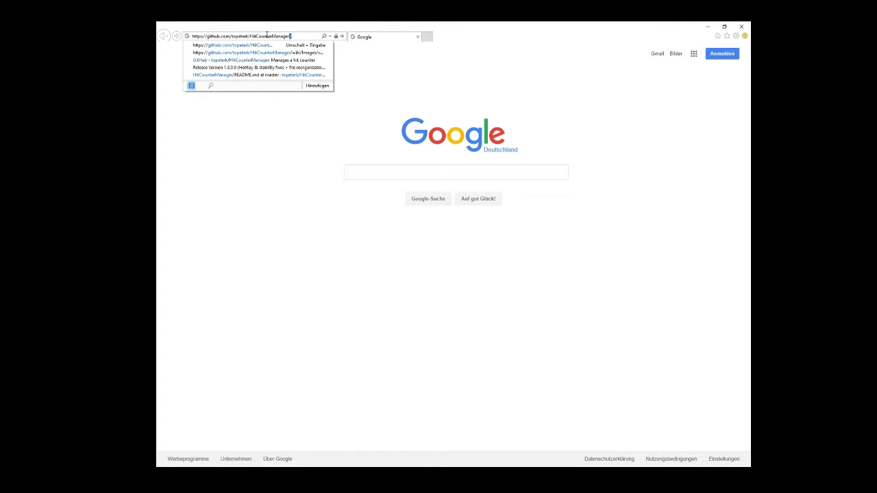
key("Return")
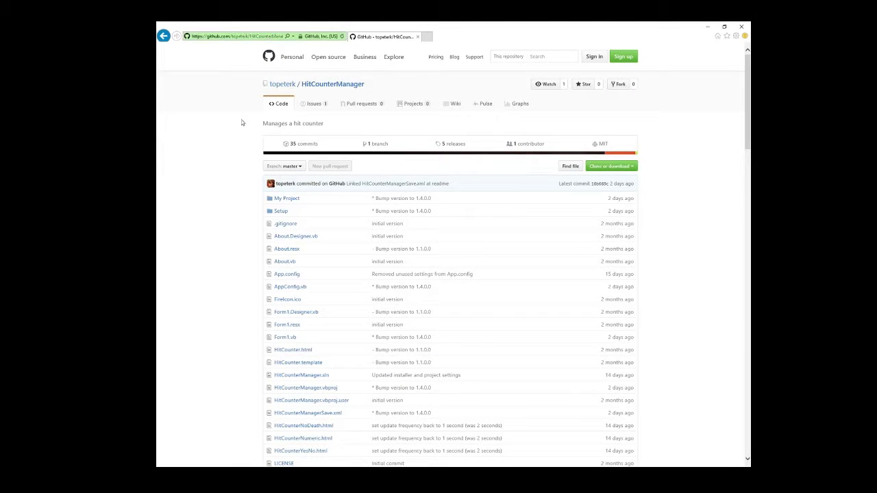
Open the HitCounterManager repository's releases list
scroll(241, 122, "down", 10)
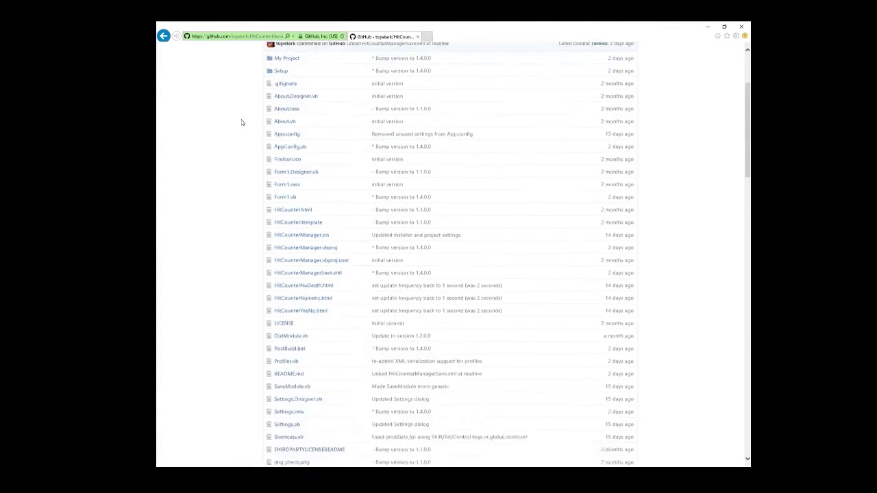
scroll(241, 123, "down", 15)
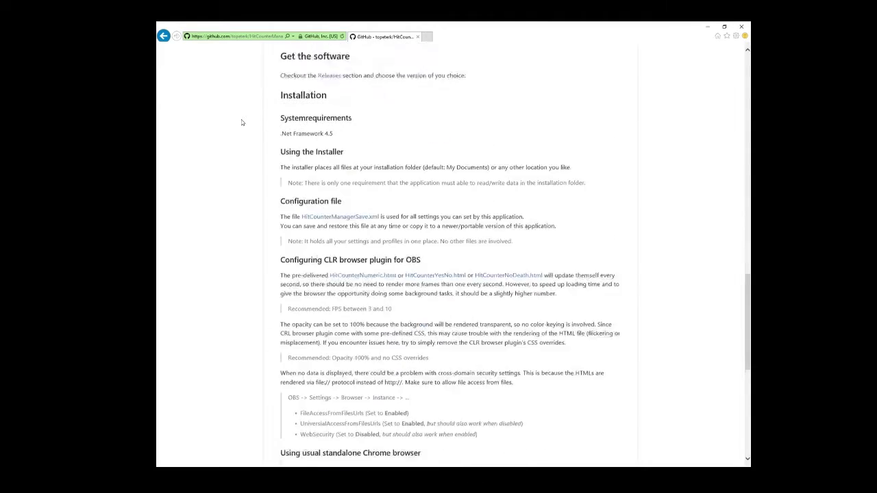
scroll(241, 122, "up", 15)
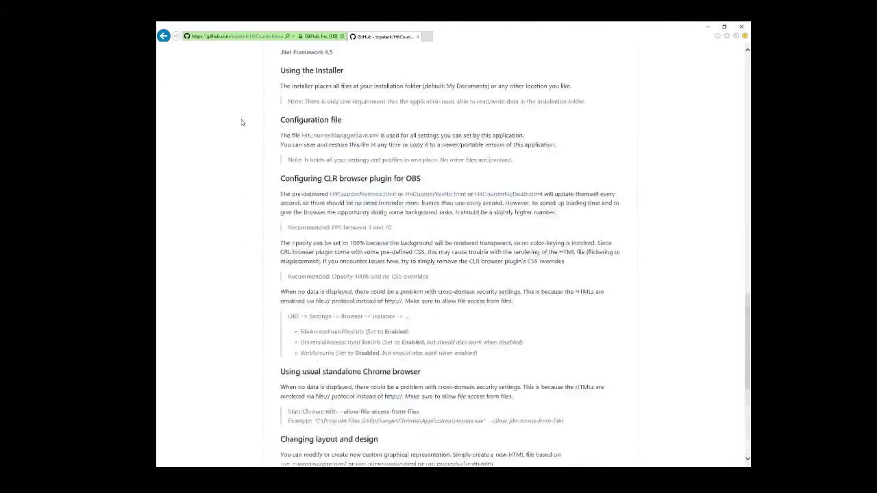
scroll(241, 123, "up", 12)
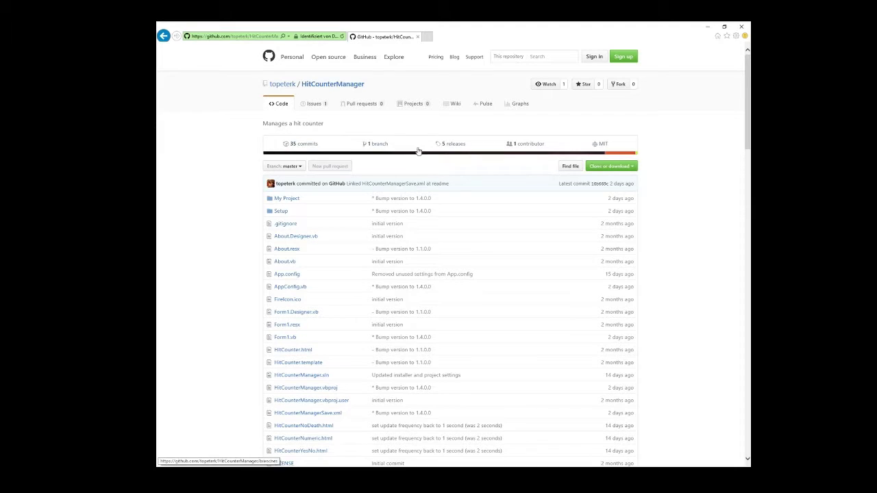
left_click(451, 144)
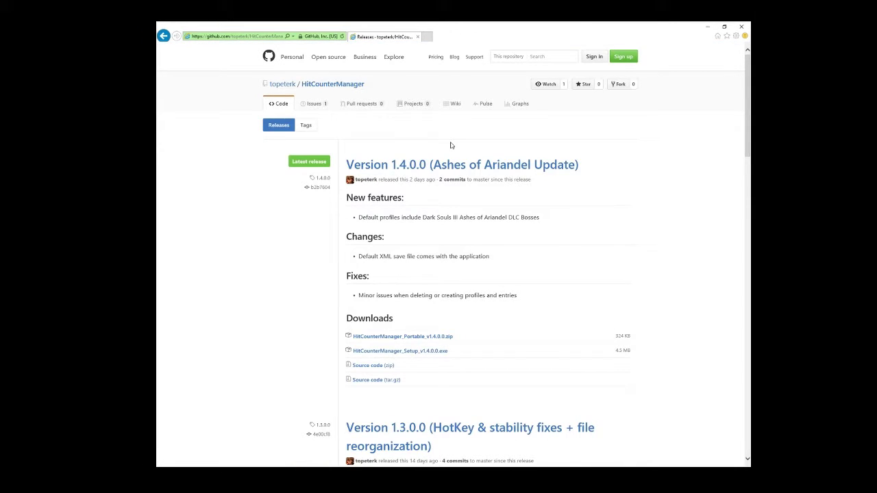
Download and save HitCounterManager_Portable_v1.4.0.0.zip from the Version 1.4.0.0 release
scroll(451, 145, "down", 15)
scroll(451, 145, "up", 15)
left_click(428, 337)
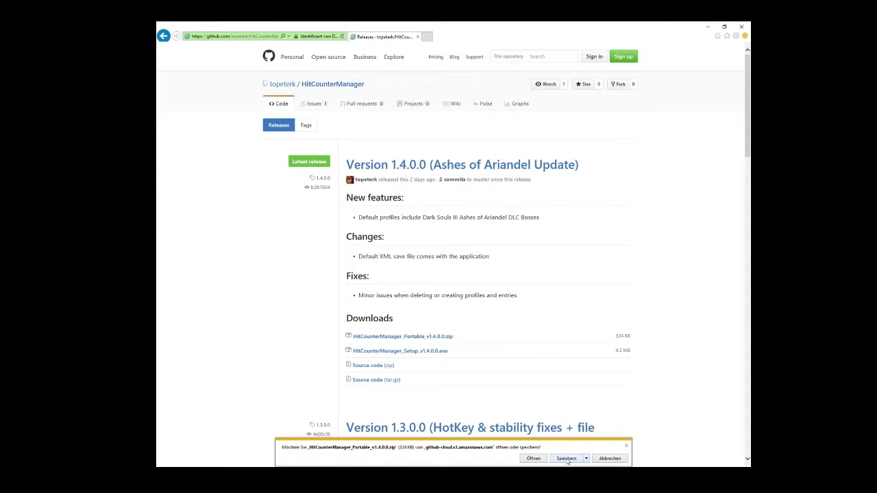
left_click(585, 460)
left_click(629, 449)
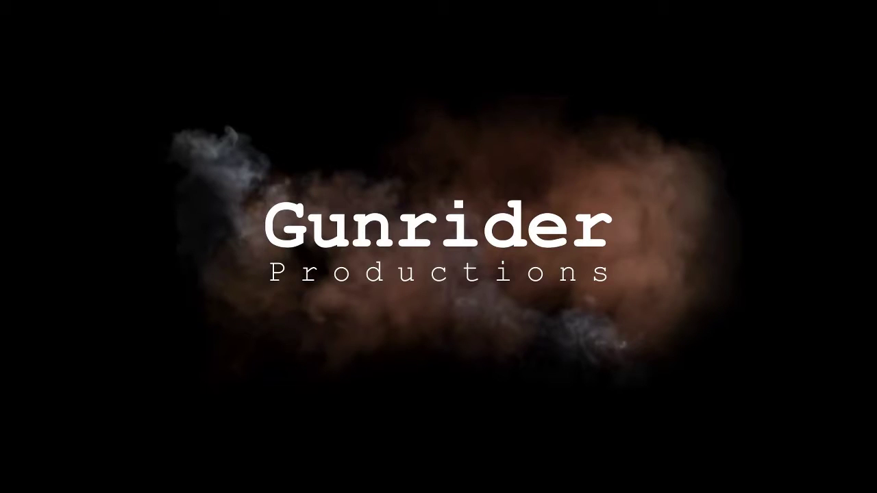
Put the zip on the desktop and extract it with 7-Zip into its own folder
left_click_drag(480, 215, 529, 124)
mouse_move(474, 119)
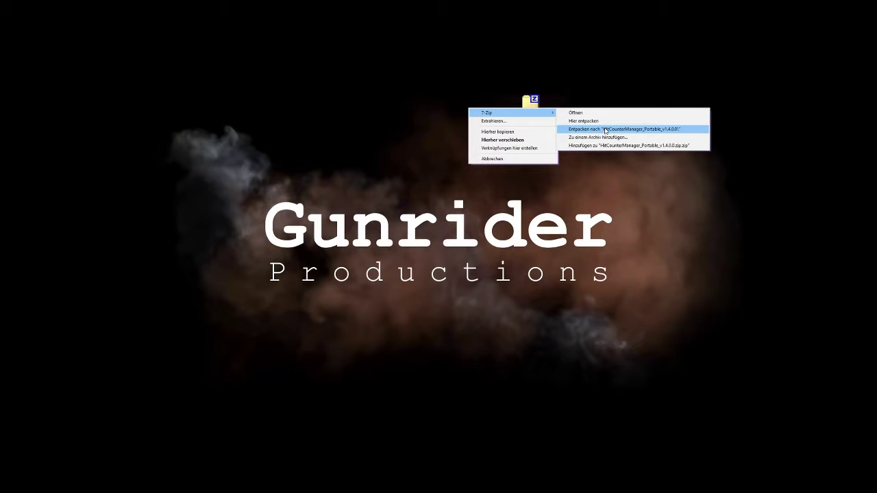
left_click(604, 131)
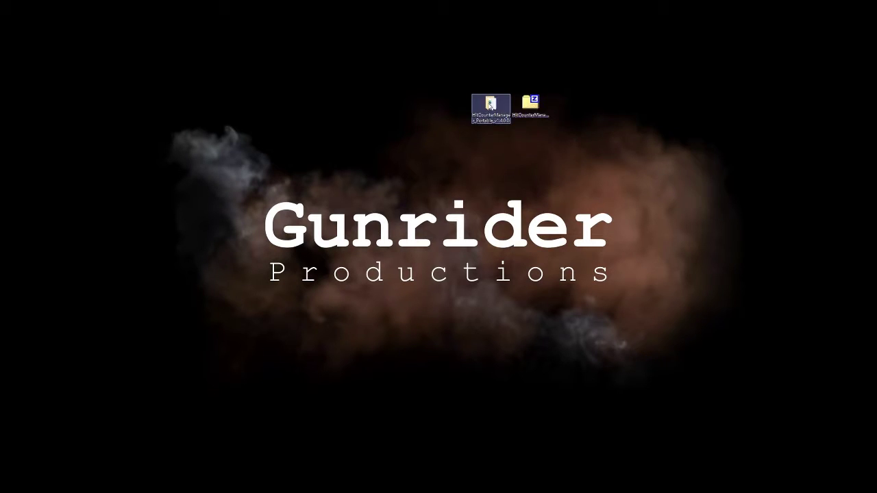
Open the HitCounterManager_Portable_v1.4.0.0 folder and launch HitCounterManager.exe
double_click(490, 104)
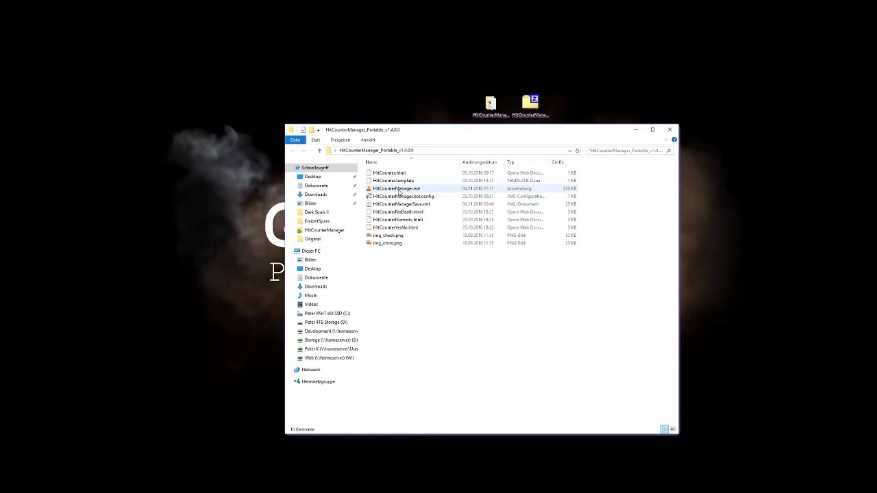
left_click(399, 191)
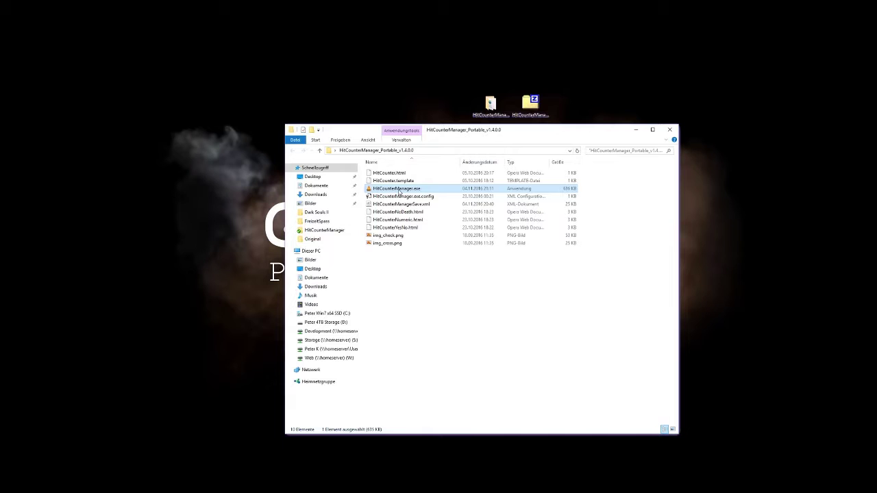
double_click(399, 191)
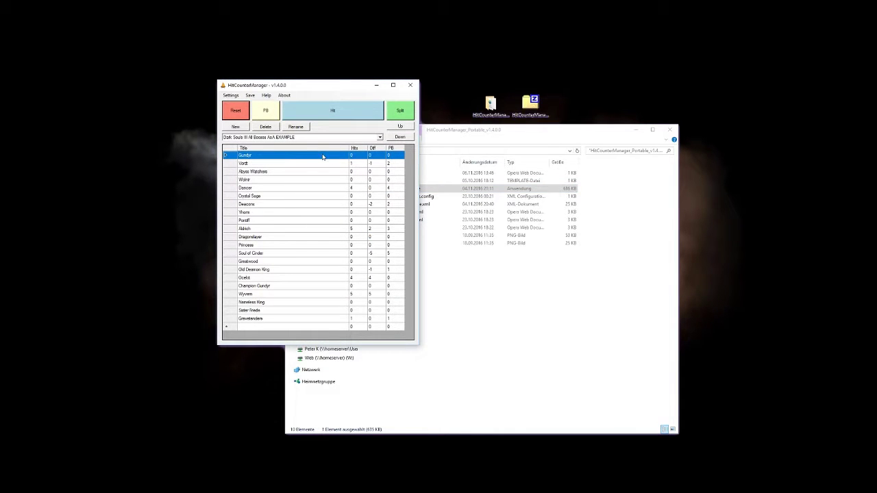
left_click(308, 139)
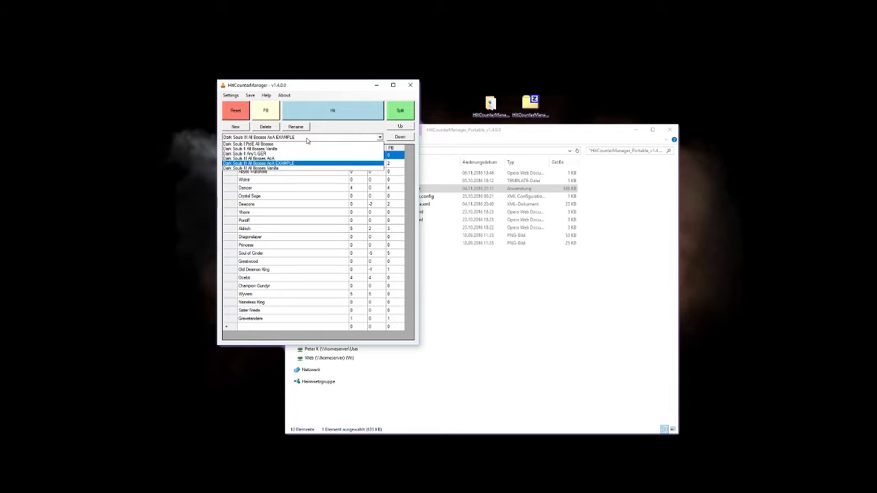
left_click(305, 150)
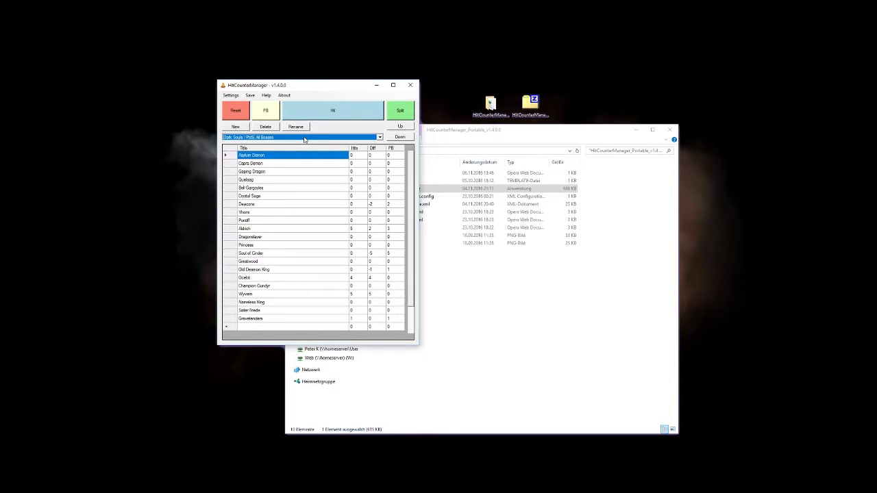
scroll(304, 140, "down", 3)
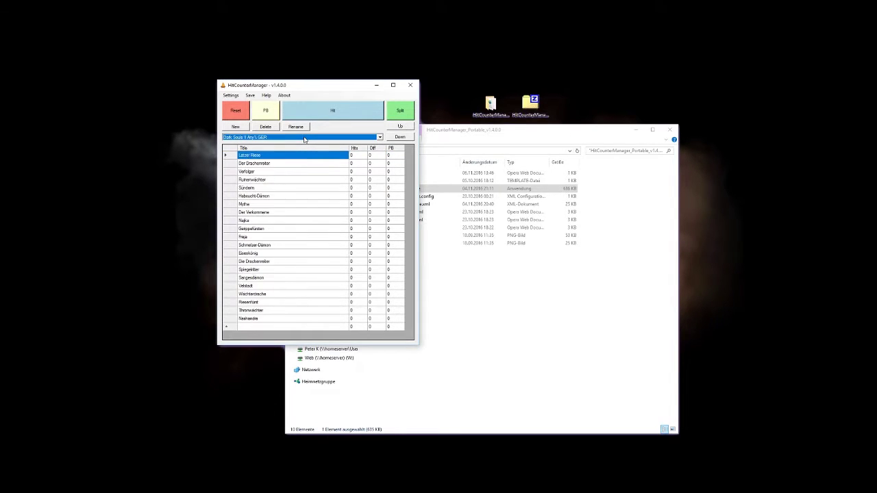
scroll(305, 140, "down", 1)
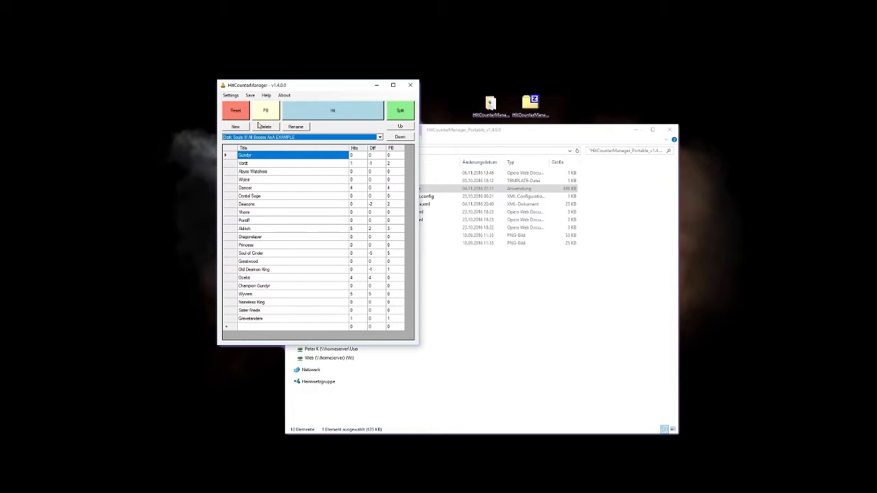
Enable global hotkeys F6 for reset, F7 for hit and F8 for next split
left_click(230, 95)
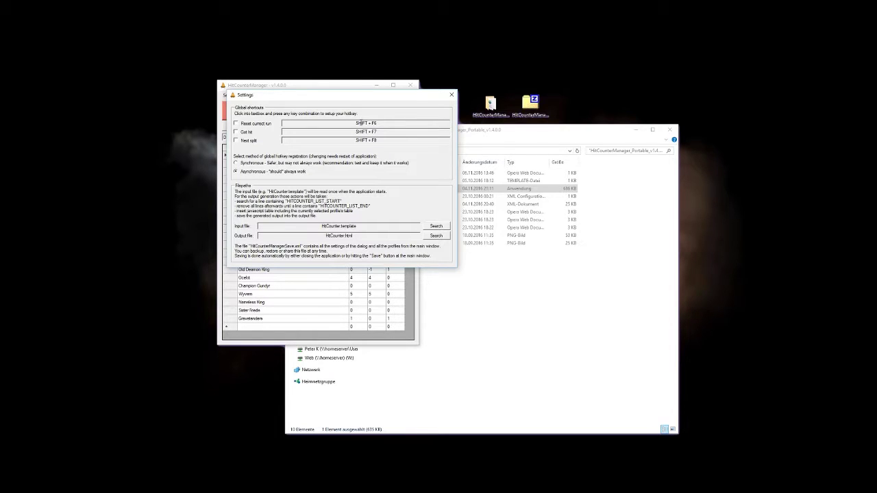
key("F6")
left_click(366, 130)
key("F7")
left_click(365, 140)
key("F8")
left_click_drag(472, 133, 500, 139)
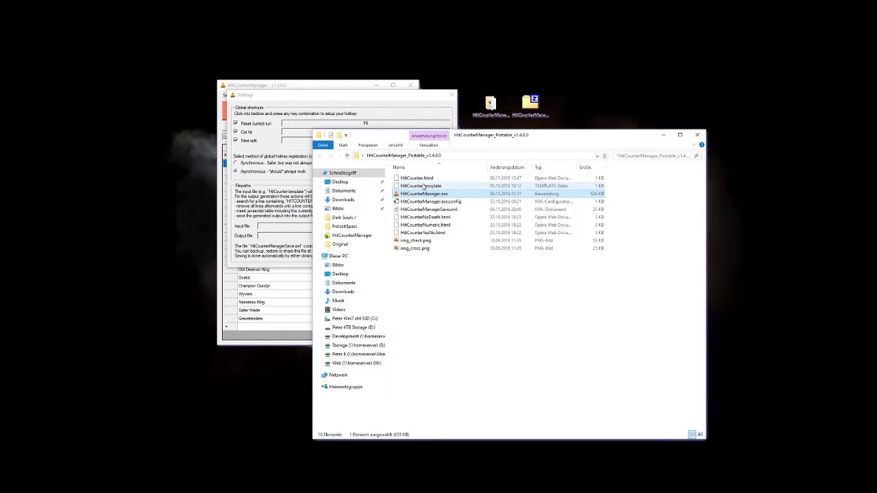
left_click(303, 185)
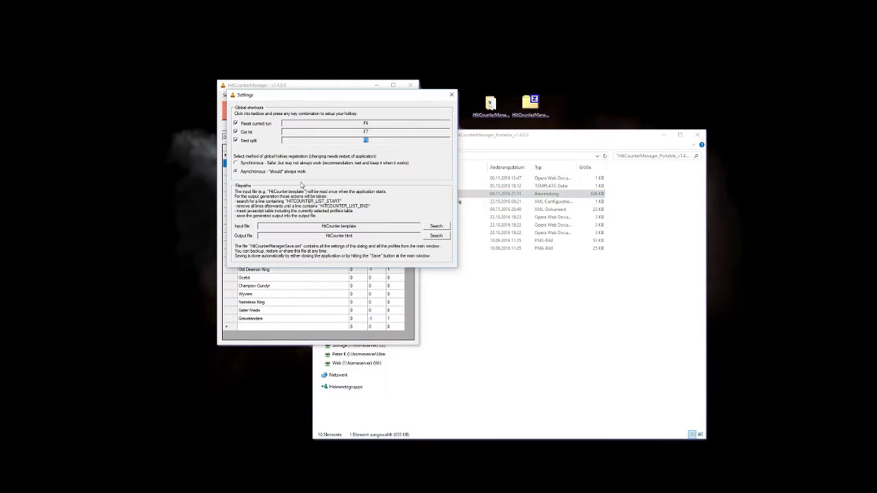
left_click(451, 94)
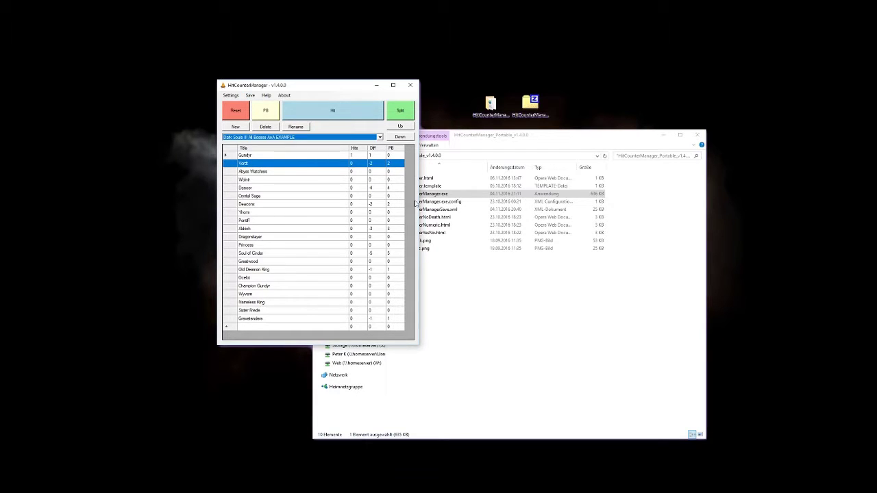
Open HitCounterManagerSave.xml in Notepad++
left_click(439, 210)
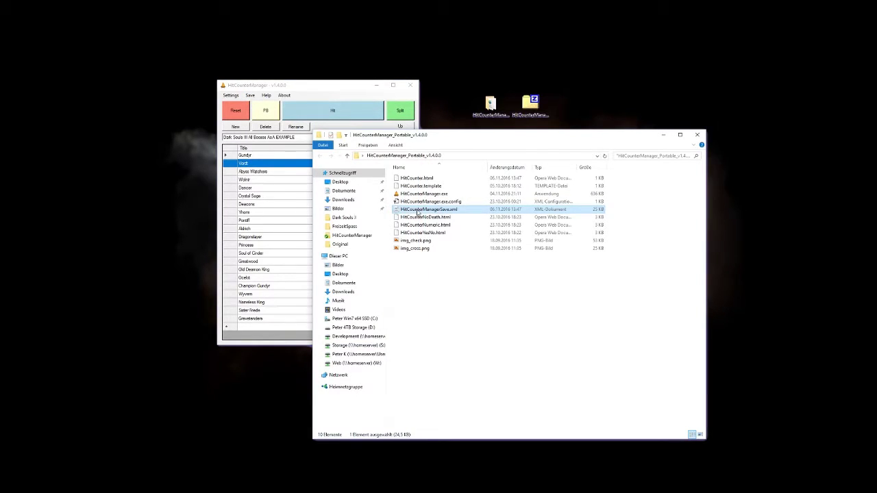
right_click(416, 210)
left_click(433, 248)
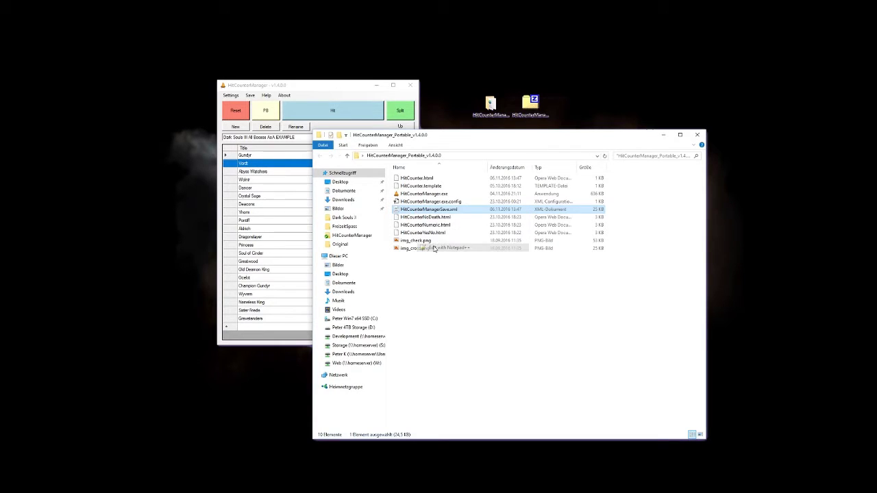
left_click_drag(655, 189, 651, 252)
left_click(651, 142)
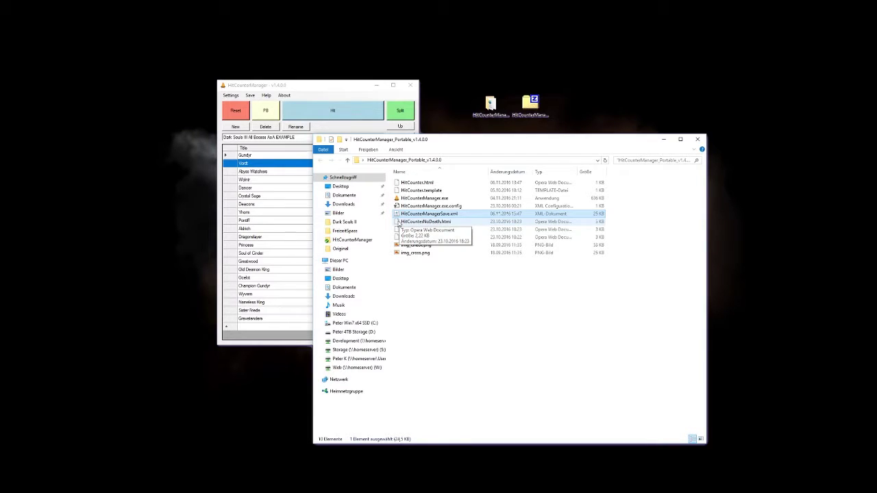
Move HitCounterManager up-left, close the folder window, and move OBS to the lower right
left_click_drag(301, 89, 244, 50)
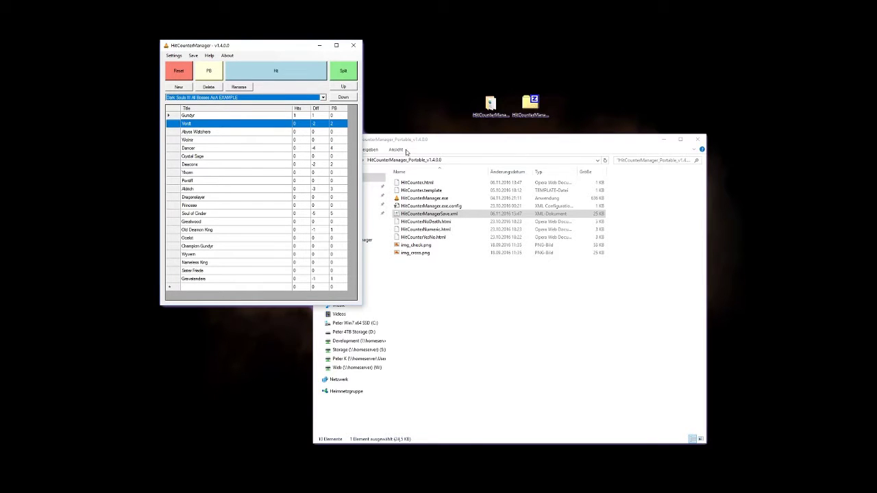
left_click(697, 139)
left_click_drag(291, 184, 629, 255)
Add a CLR Browser source named Hitcounter to the scene
right_click(587, 418)
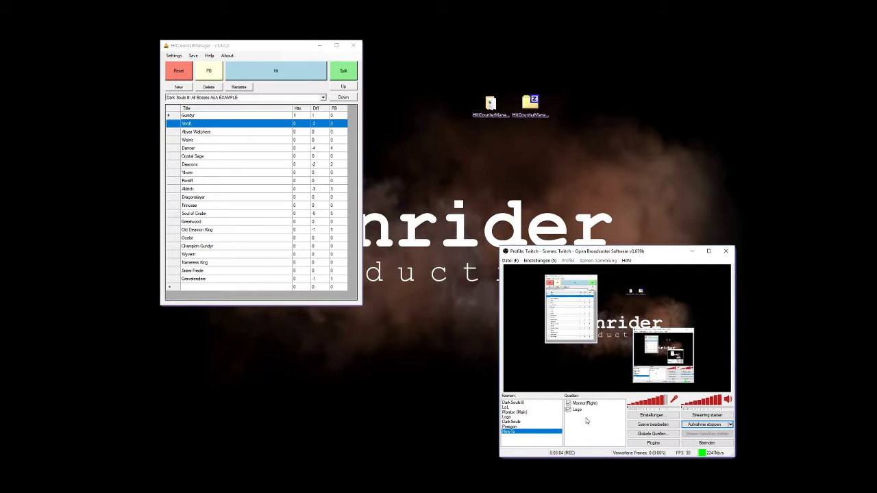
mouse_move(593, 422)
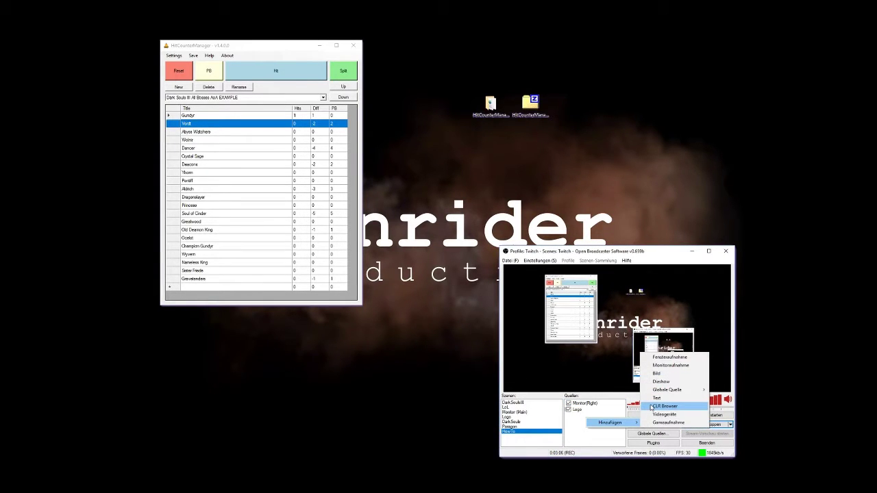
left_click(663, 406)
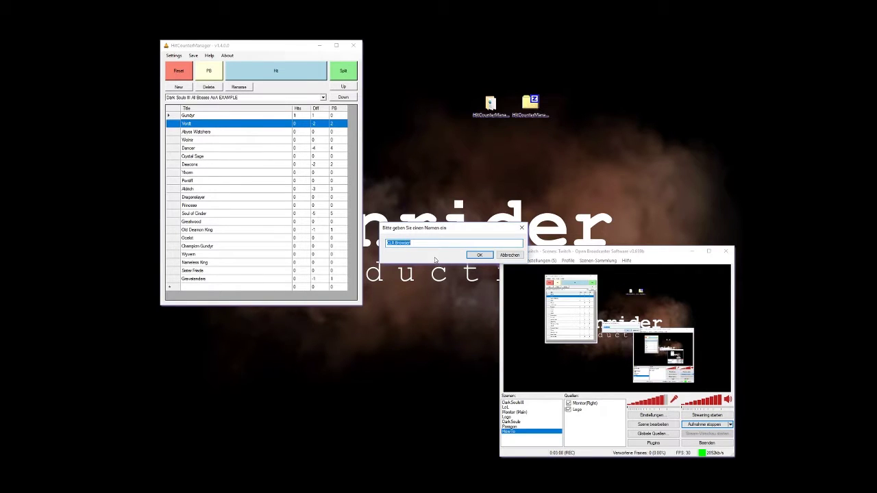
type("Hitcounter")
key("Return")
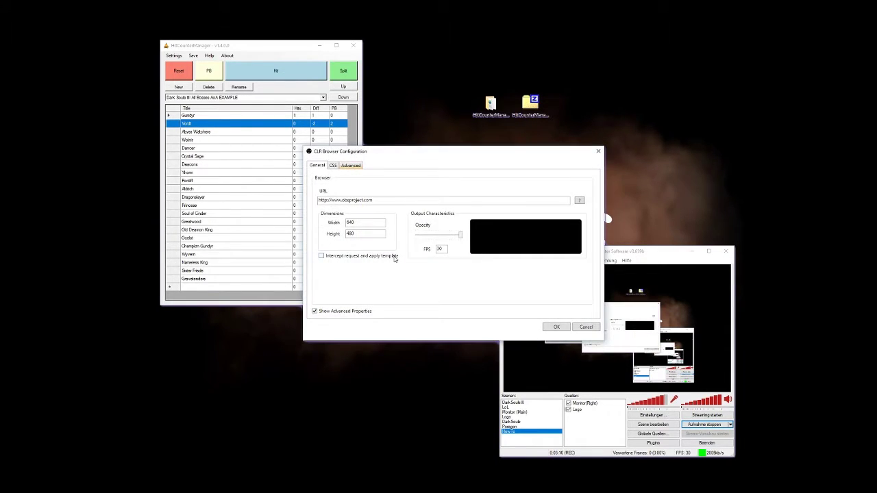
Set the source URL to HitCounterNumeric.html from the HitCounterManager portable folder
left_click(395, 202)
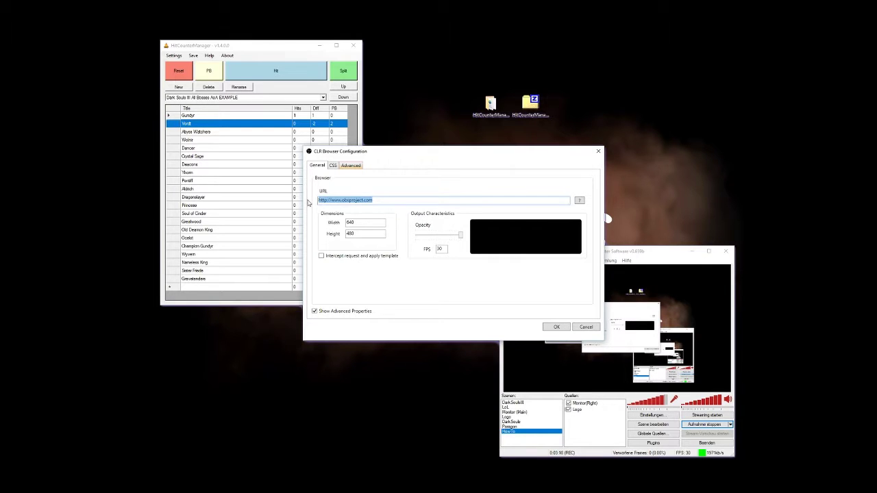
left_click(579, 201)
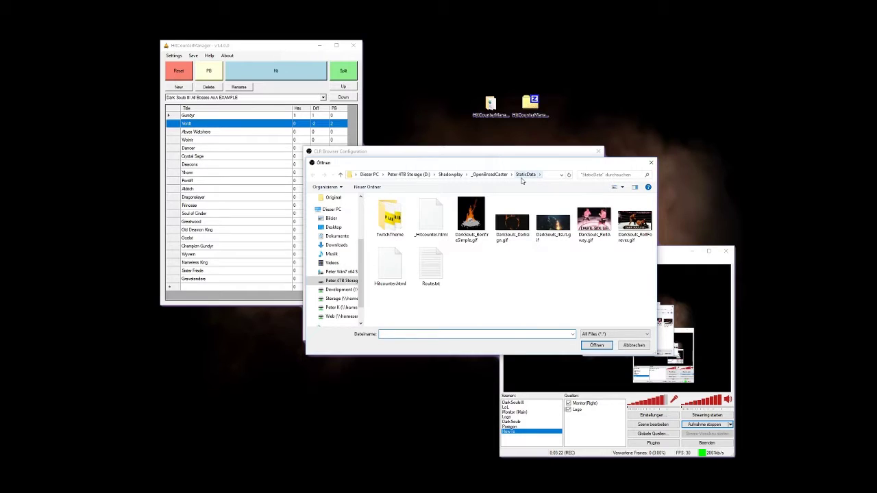
left_click(490, 113)
double_click(490, 104)
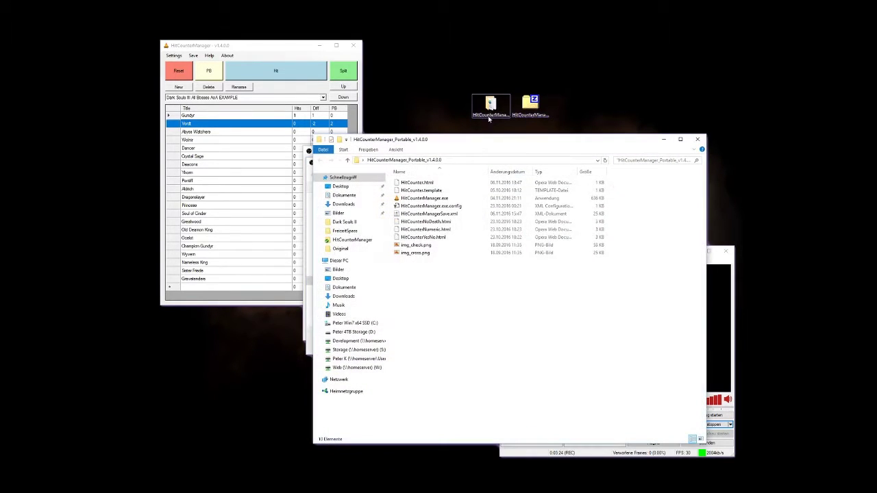
left_click(470, 162)
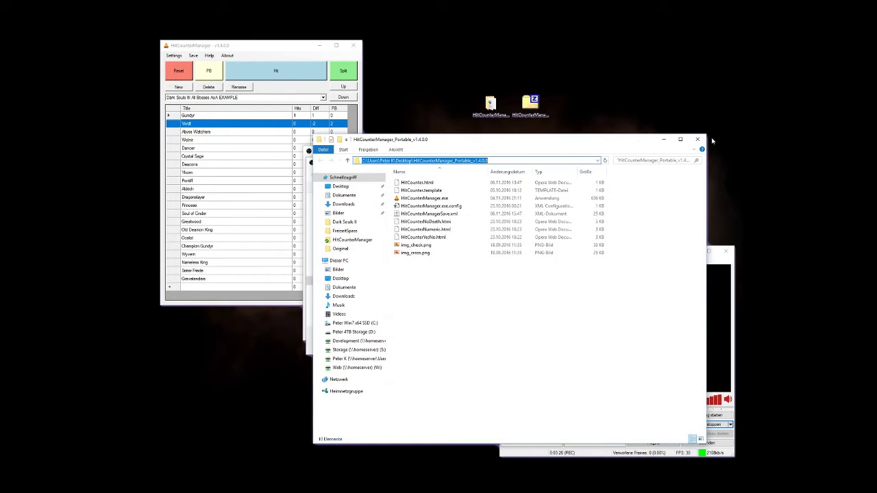
left_click(697, 139)
left_click(437, 334)
key("ctrl+v")
key("Return")
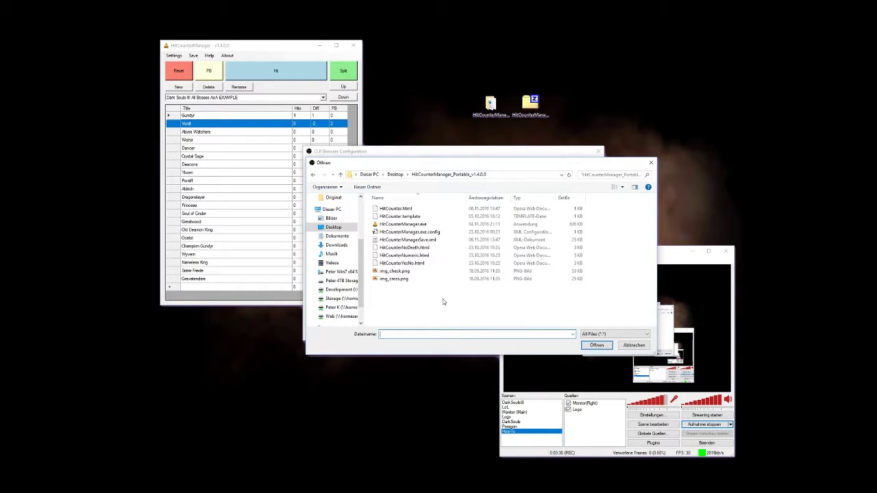
left_click(411, 255)
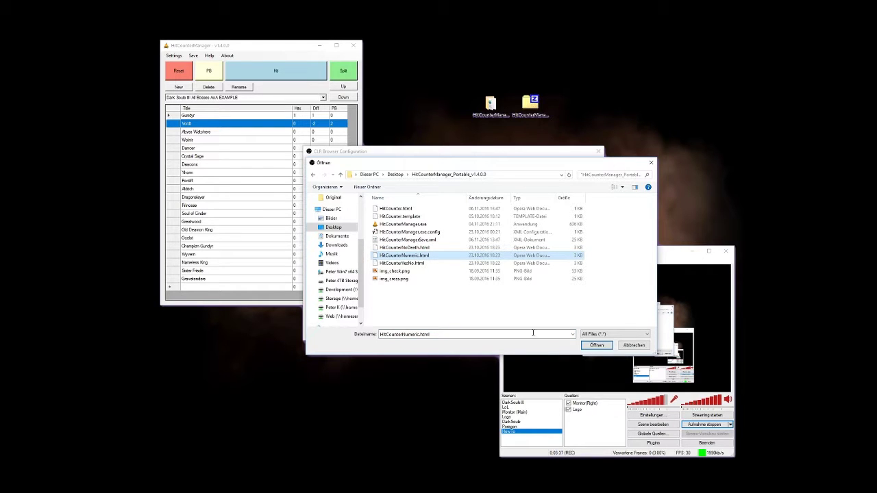
left_click(589, 345)
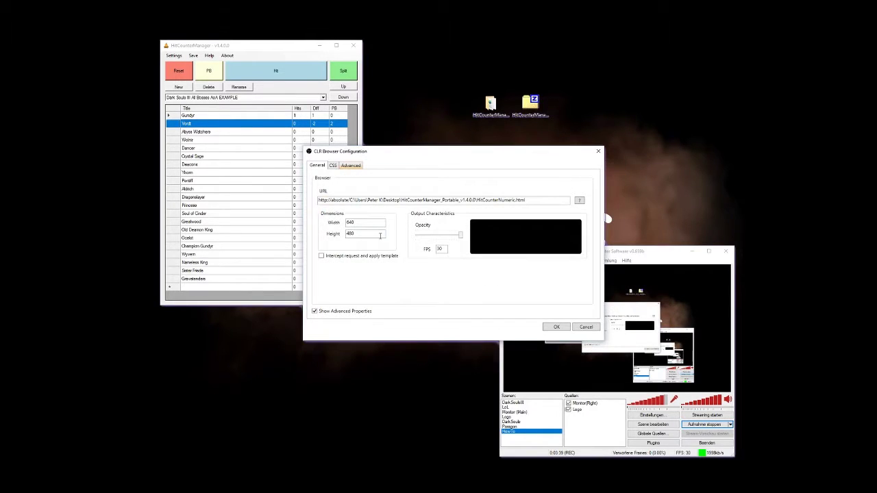
Set the Hitcounter source width to 800 and FPS to 10, and add it
double_click(351, 223)
type("800")
double_click(360, 232)
double_click(442, 249)
type("10")
left_click(556, 326)
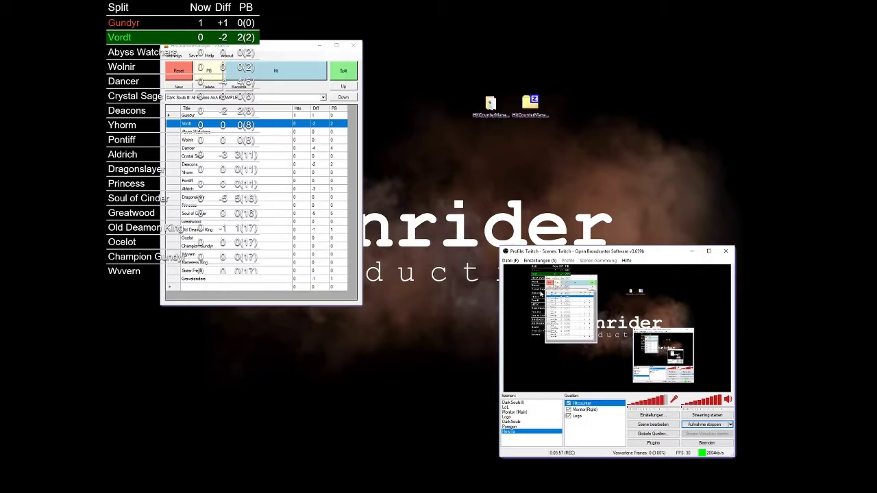
Move the overlay right and change the source size to 400×800 in its properties
left_click_drag(542, 295, 688, 303)
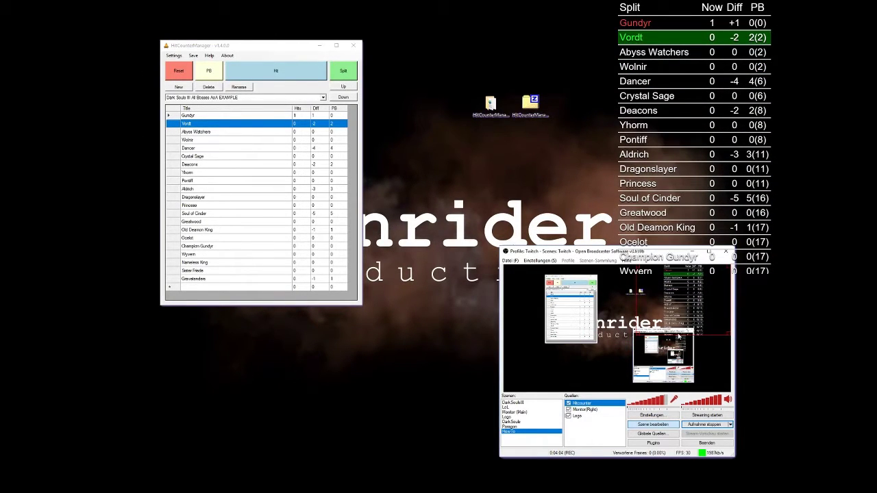
right_click(589, 403)
left_click(614, 452)
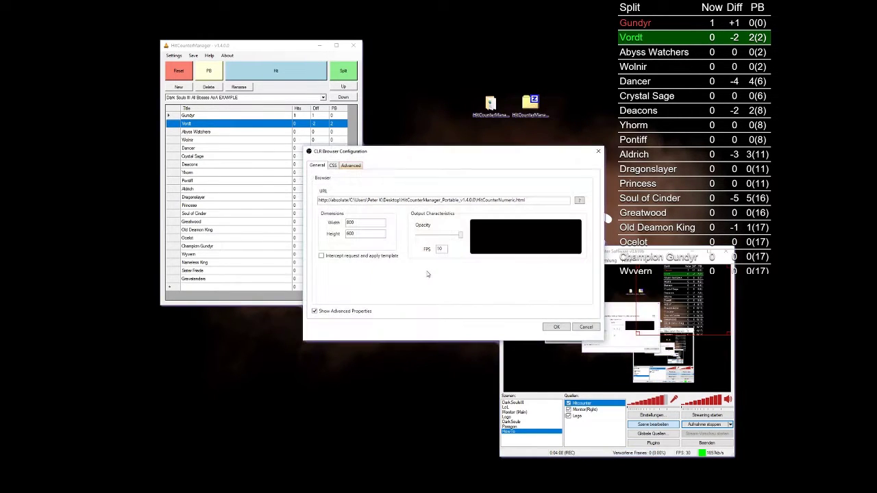
double_click(356, 222)
type("400")
key("Tab")
type("800")
left_click(556, 327)
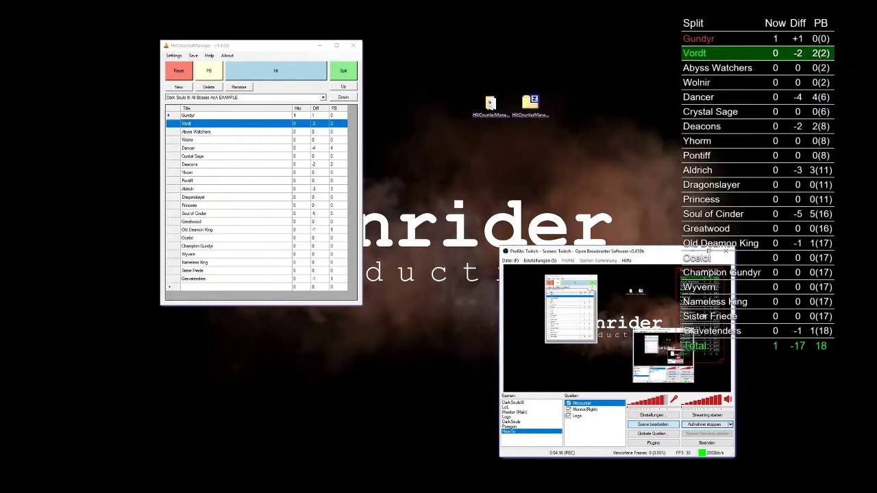
Resize the split overlay in the preview to fill the right side
left_click_drag(686, 352, 691, 338)
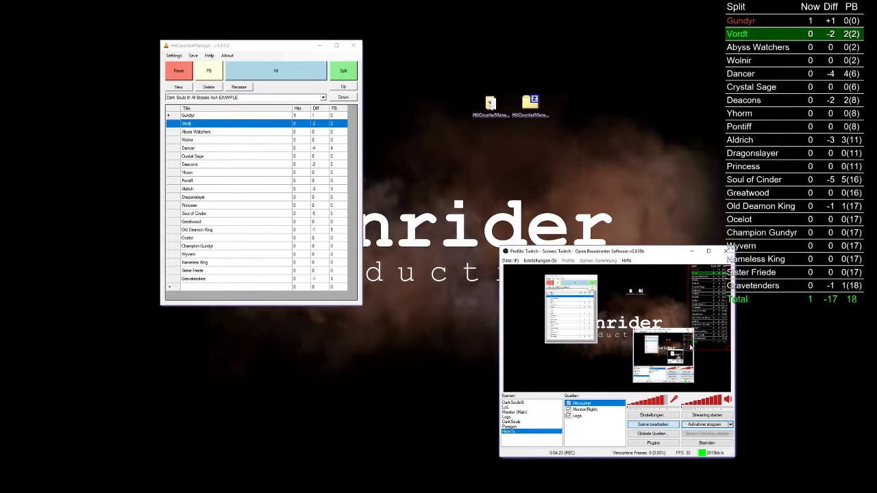
left_click_drag(573, 250, 449, 240)
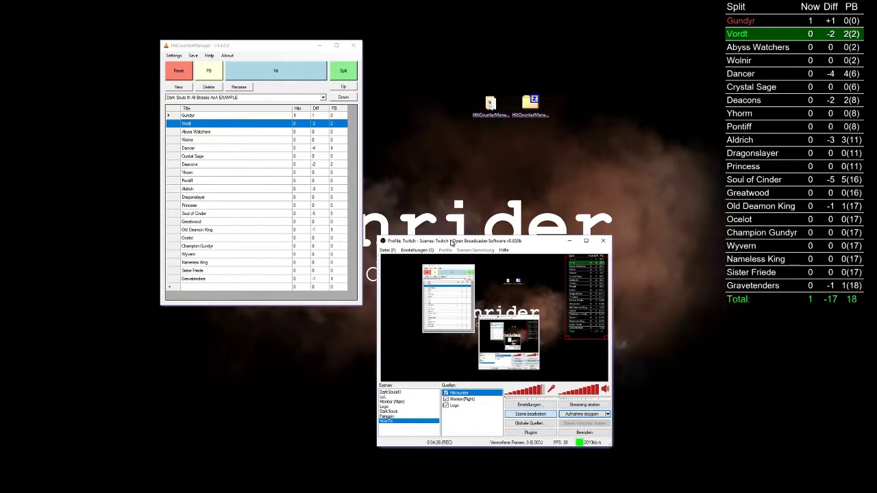
left_click_drag(566, 339, 541, 381)
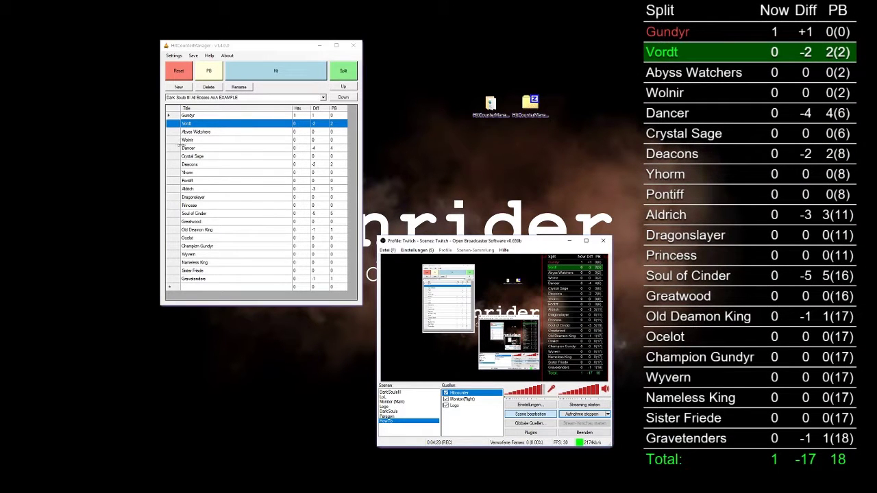
Make Pontiff, then Soul of Cinder, then Crystal Sage the current split
left_click(172, 181)
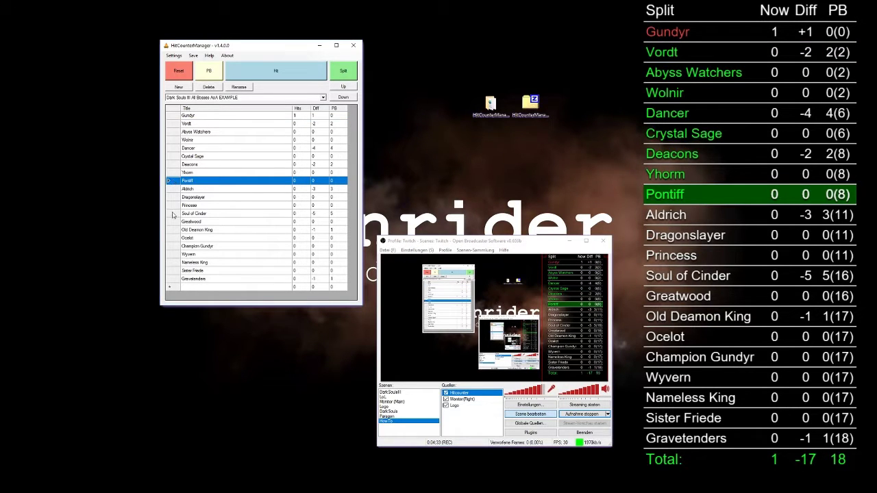
left_click(172, 213)
left_click(174, 158)
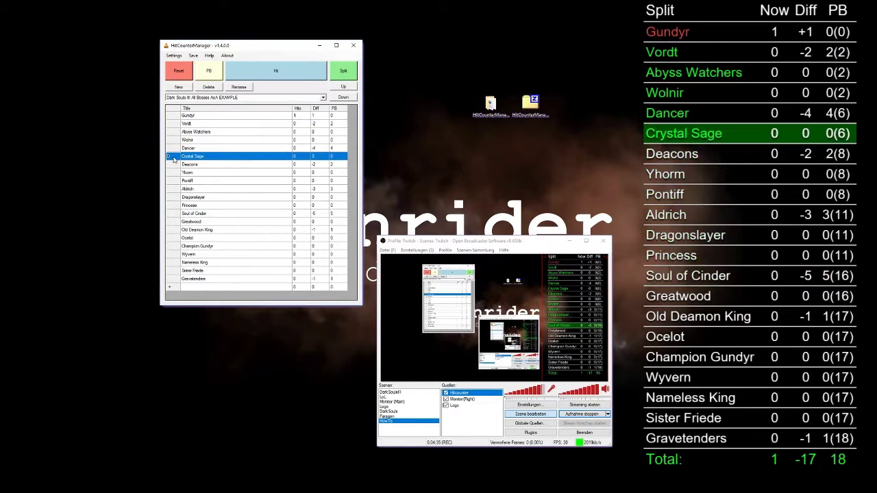
Set Crystal Sage's hits to 5, then reset all hit counts to 0
left_click(295, 157)
left_click(297, 157)
type("5")
key("Return")
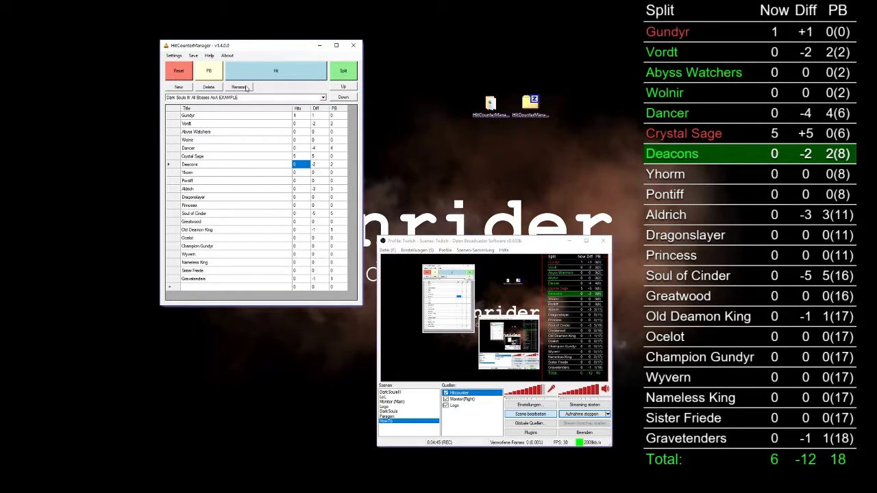
left_click(184, 75)
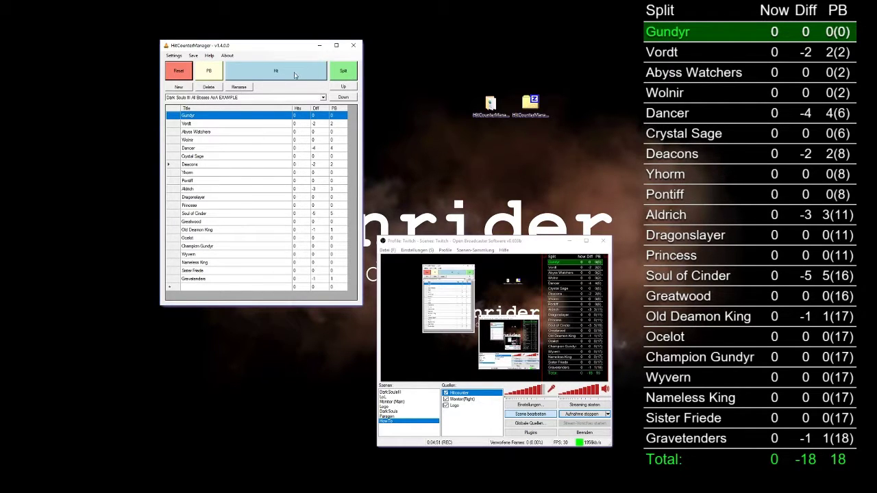
Count test hits on Wolnir, Dancer and Yhorm, then reset the run to Gundyr
left_click(342, 74)
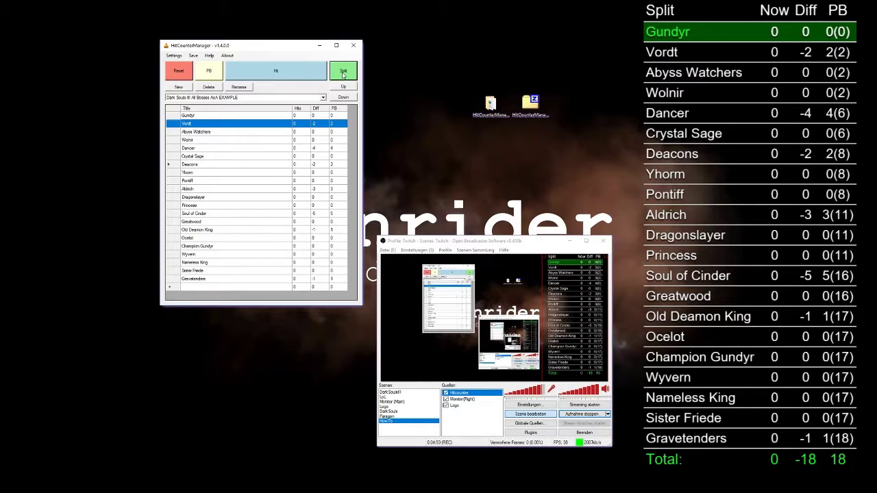
left_click(343, 74)
left_click(342, 73)
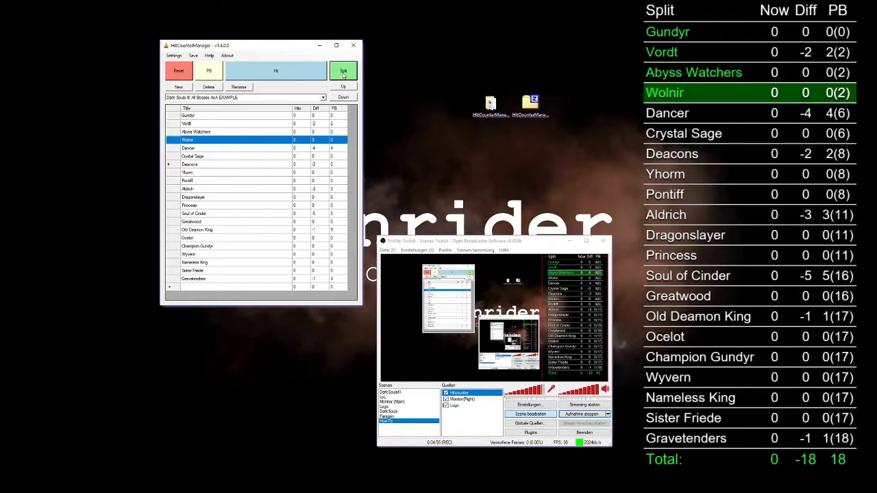
left_click(272, 74)
left_click(339, 75)
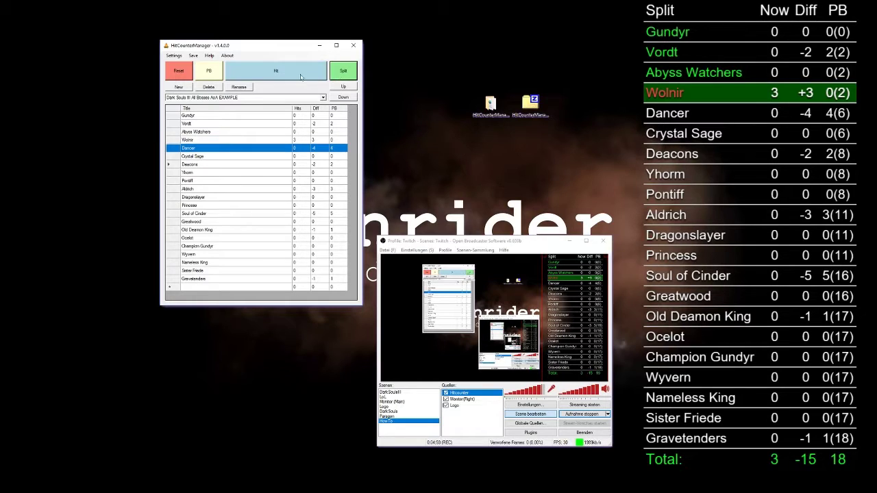
left_click(305, 77)
key("F1")
key("F1")
key("F1")
key("F1")
key("F1")
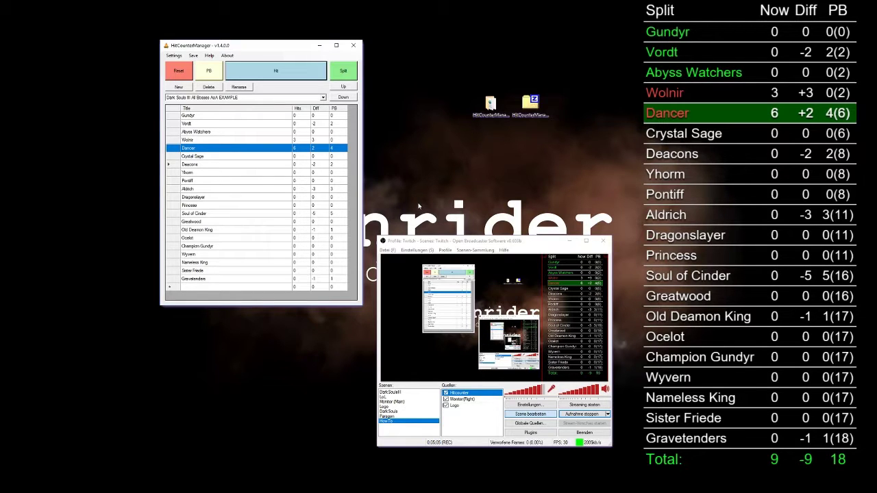
key("F2")
key("F2")
key("F2")
key("F1")
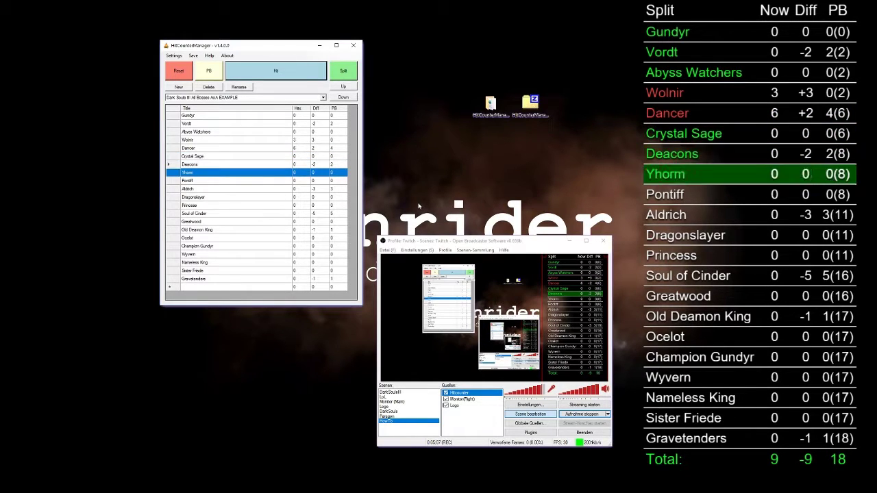
key("F1")
key("F3")
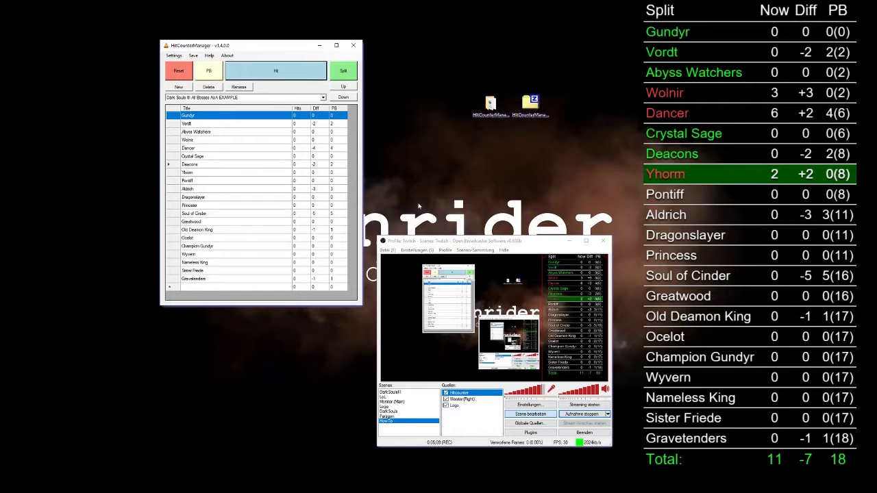
Record hits on Gundyr, Deacons and Old Deamon King, save as personal best, and reset
key("F1")
key("F1")
key("F1")
key("F2")
key("F2")
key("F1")
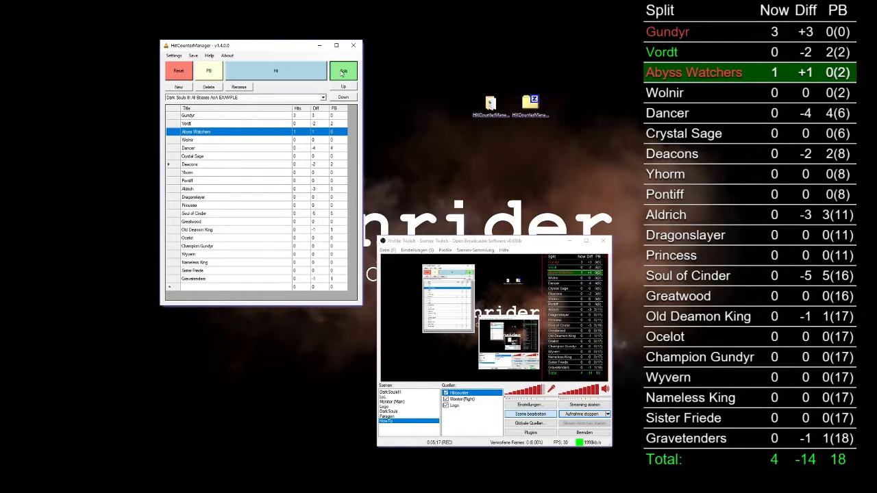
key("F2")
key("F2")
key("F2")
key("F2")
key("F1")
key("F1")
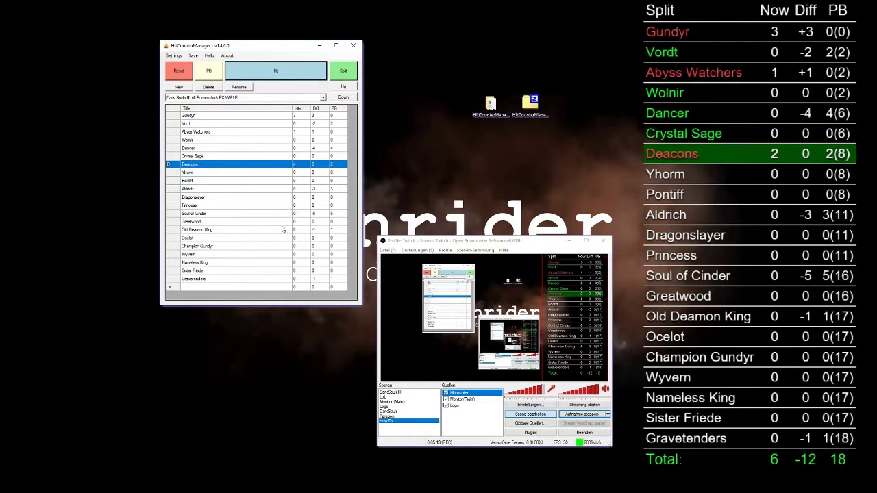
key("F1")
key("F1")
key("F2")
key("F2")
key("F2")
key("F2")
key("F2")
key("F2")
key("F2")
key("F2")
left_click(286, 81)
left_click(286, 81)
left_click(286, 81)
left_click(287, 80)
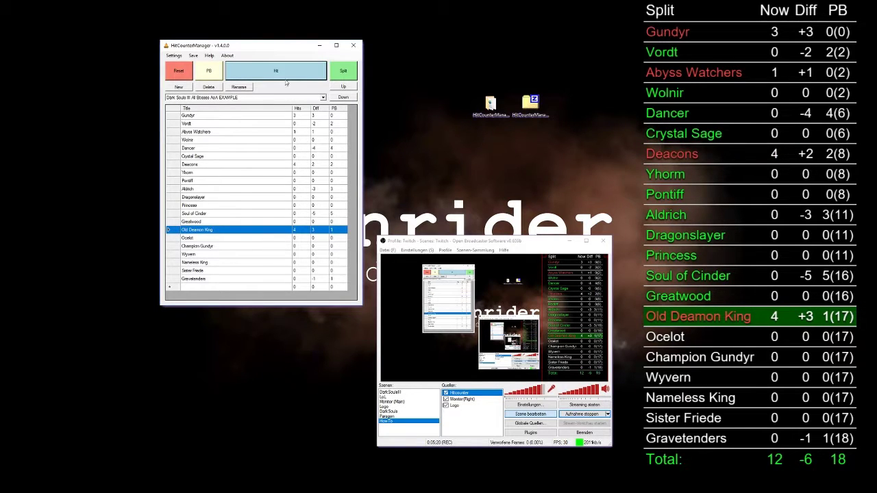
left_click(204, 74)
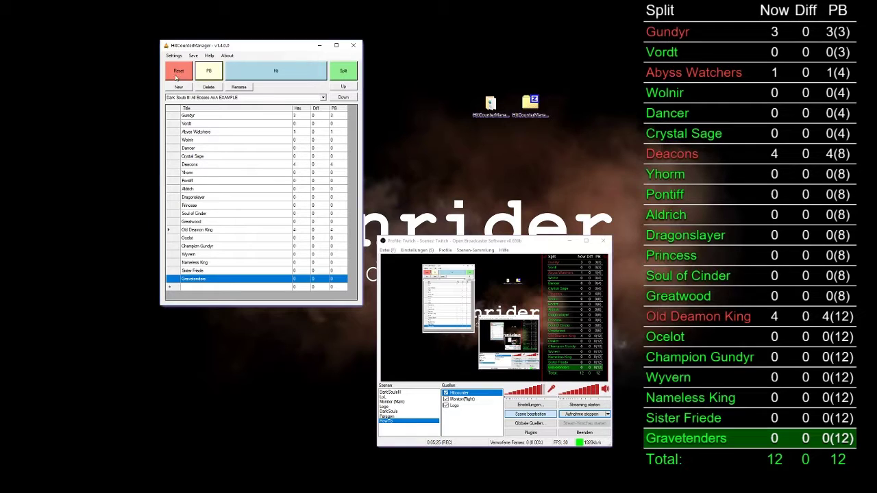
left_click(176, 76)
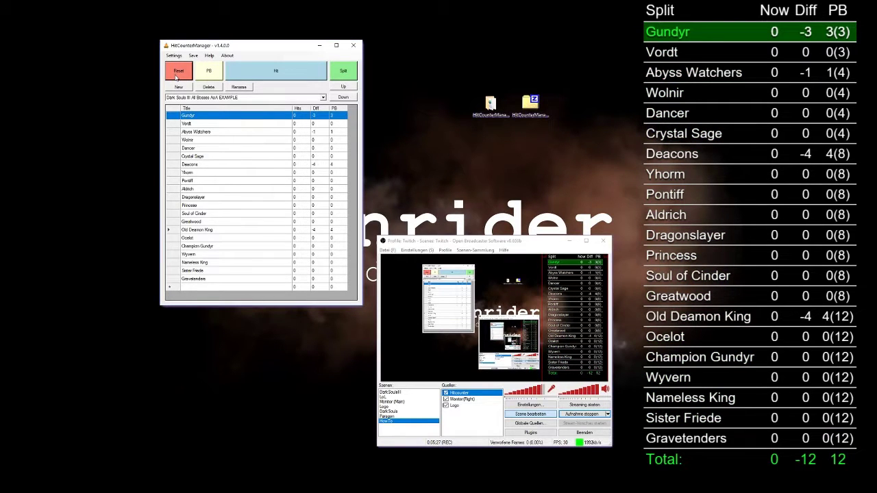
Switch the Hitcounter source URL to HitCounterYesNo.html for the tick/cross layout
right_click(461, 394)
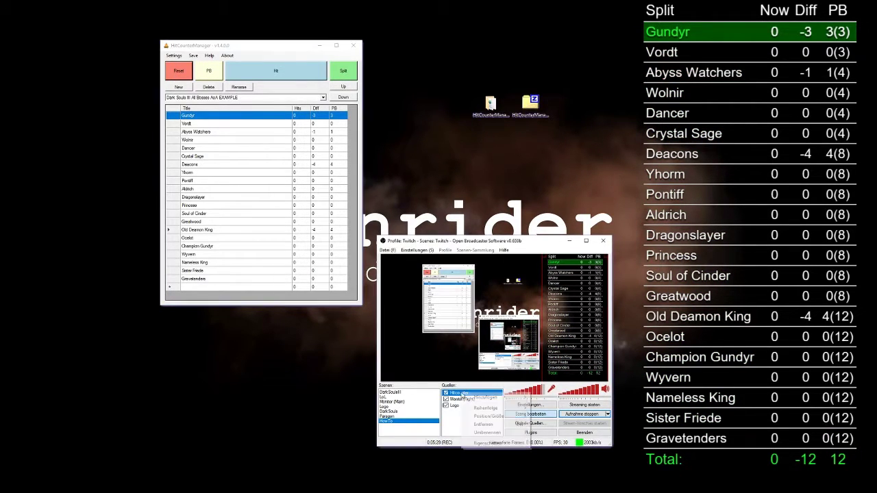
left_click(487, 444)
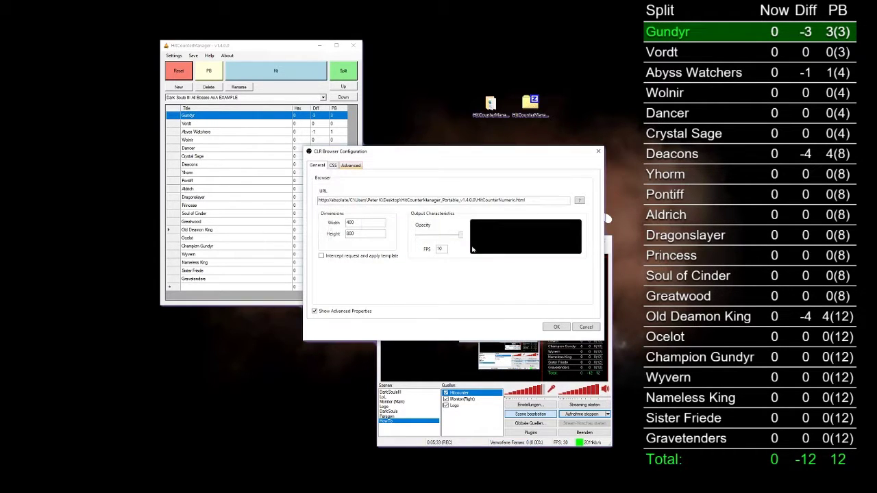
left_click(578, 201)
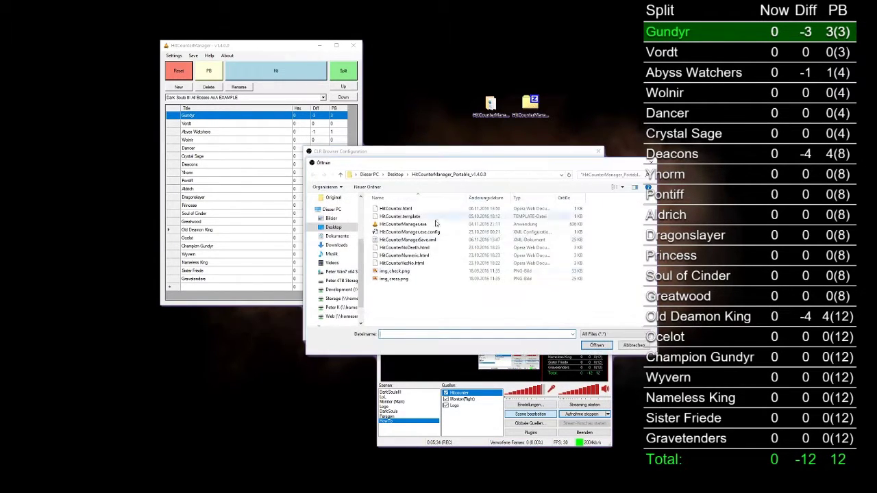
left_click(421, 263)
left_click(589, 345)
key("Return")
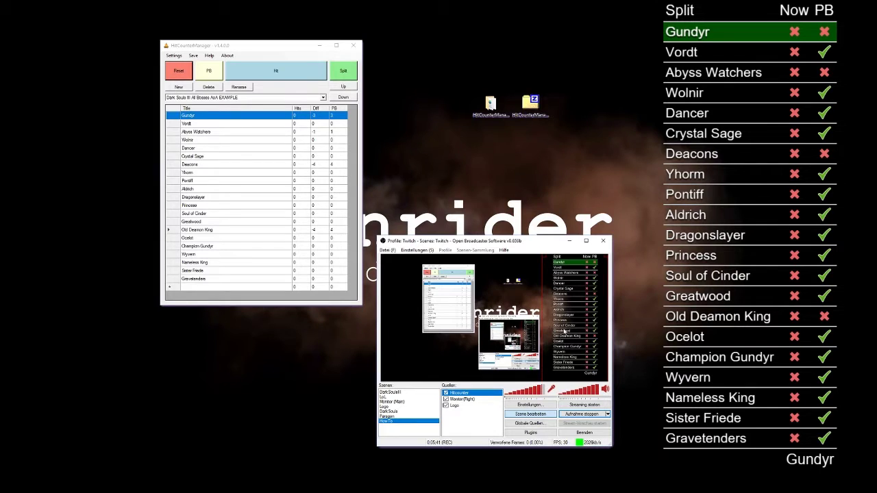
Advance the run split by split from Gundyr to Princess using the F2 and Down hotkeys
left_click(244, 120)
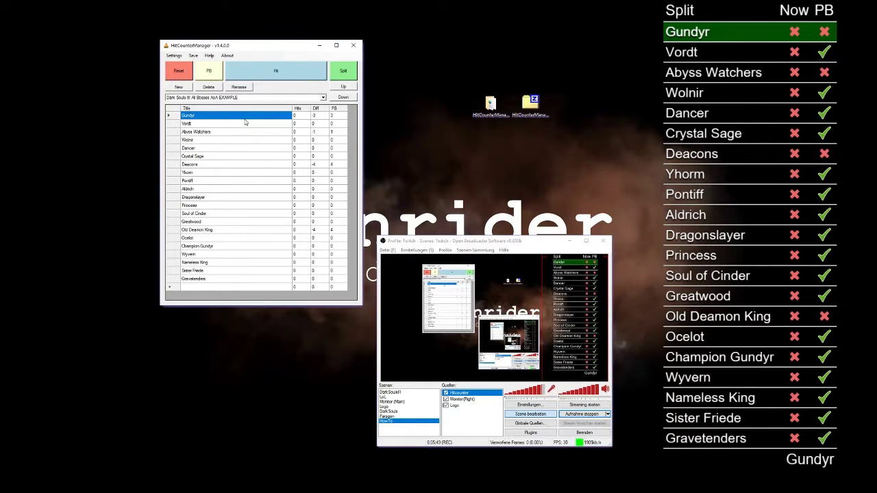
key("F2")
key("Down")
key("Down")
key("Down")
key("Down")
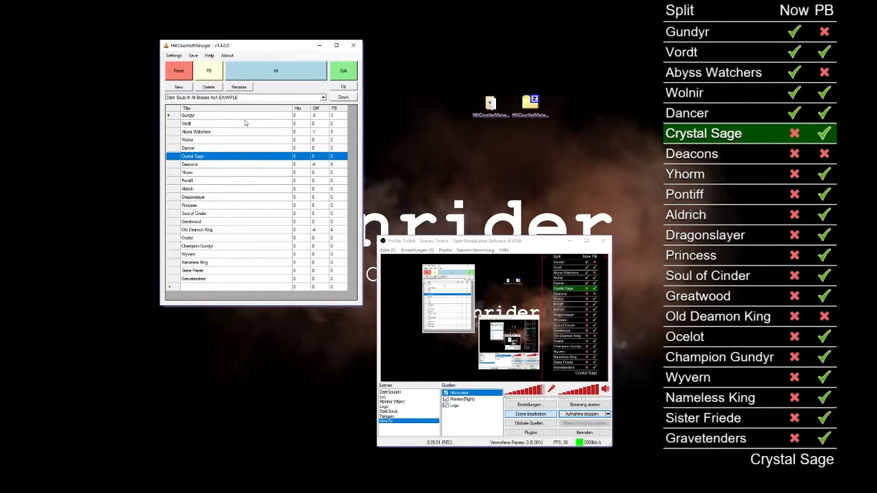
key("Down")
key("Down")
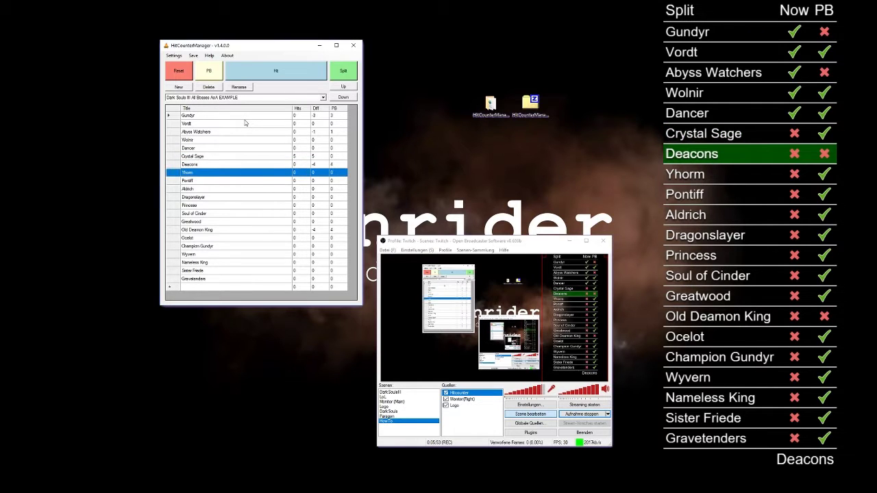
key("Down")
key("Down")
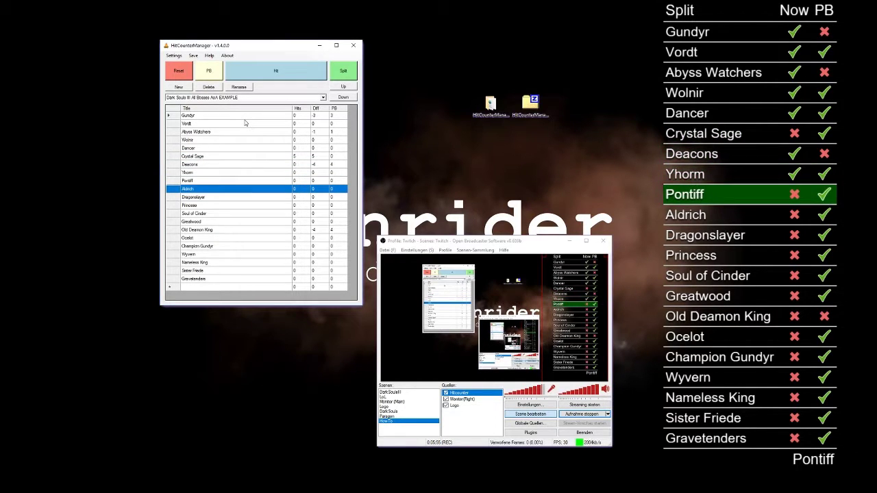
key("Down")
key("Down")
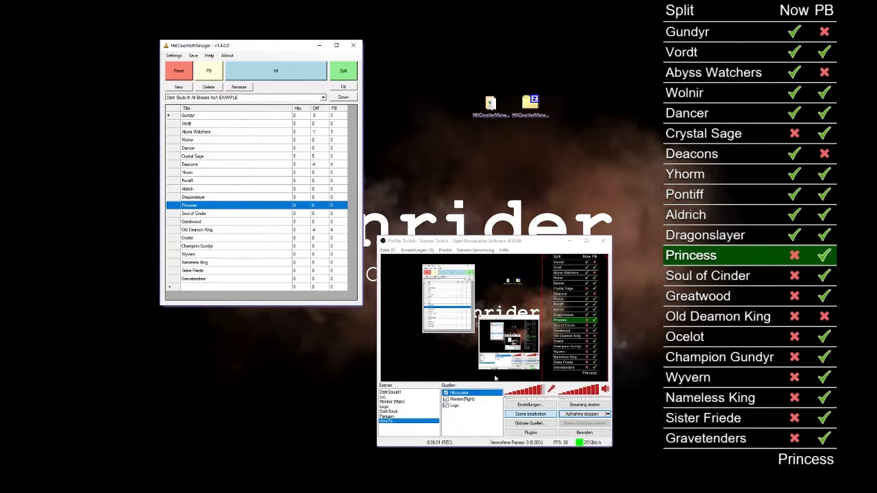
Point the Hitcounter source's properties at HitCounterNoDeath.html and apply it
right_click(469, 395)
left_click(487, 448)
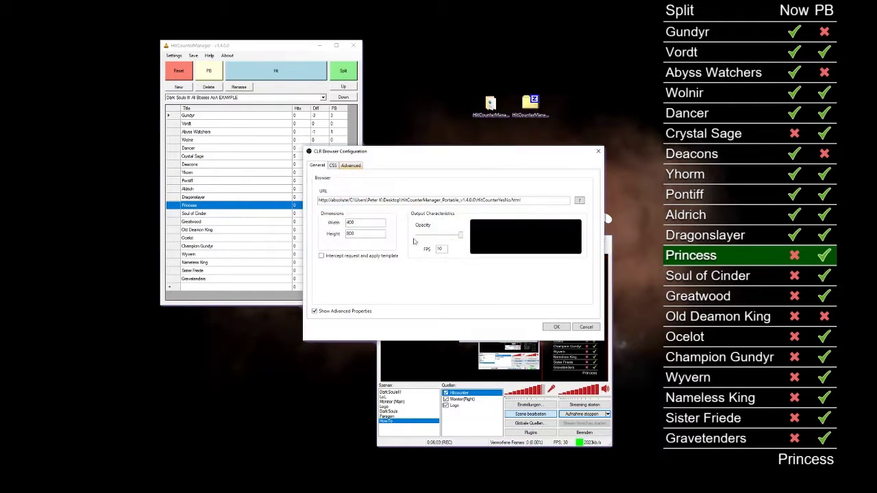
left_click(580, 200)
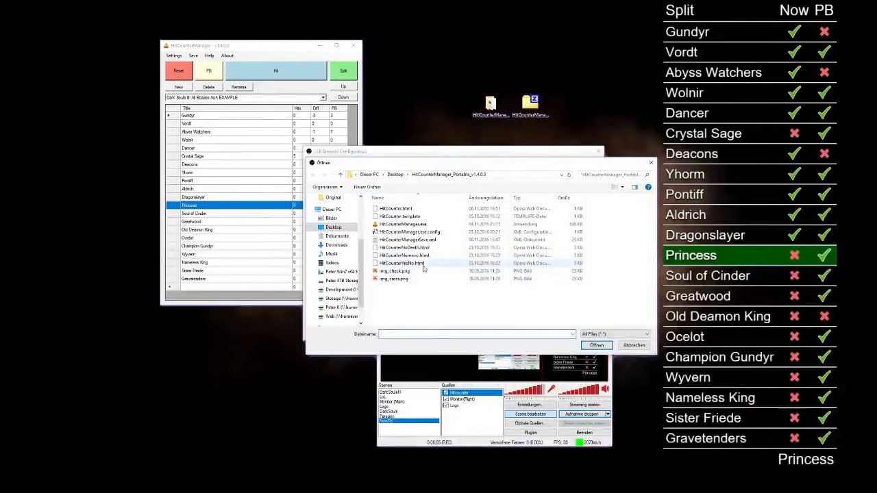
double_click(425, 248)
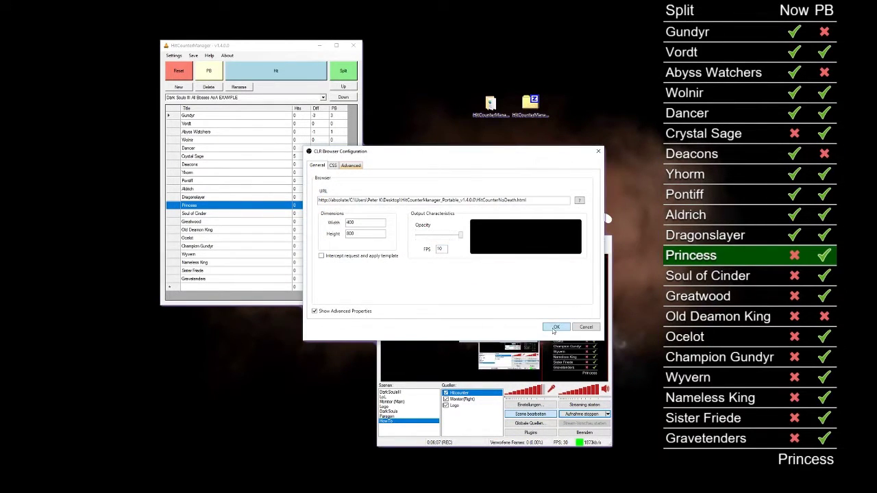
left_click(554, 330)
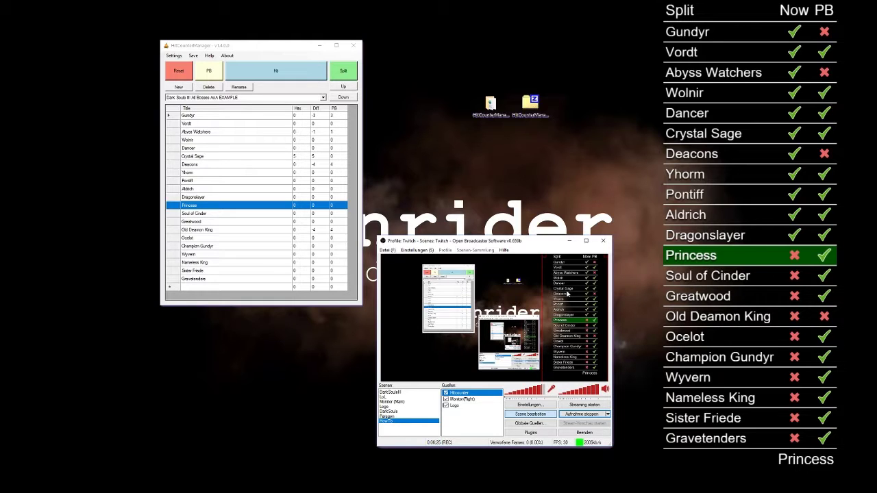
left_click(174, 55)
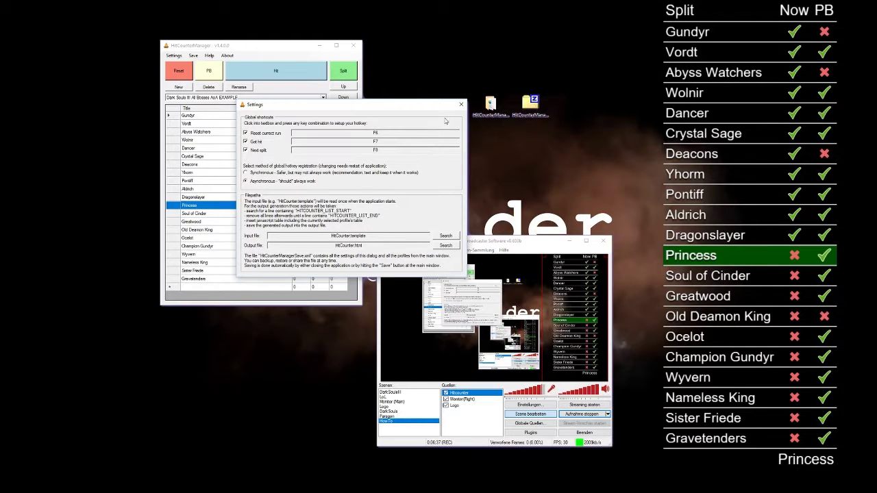
left_click(461, 105)
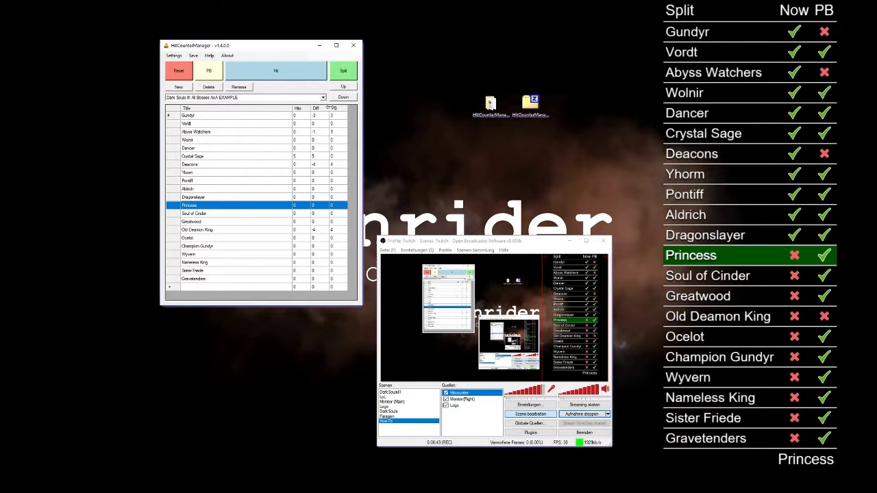
Make Aldrich the current split, then create a new profile named 'Test'
left_click(201, 189)
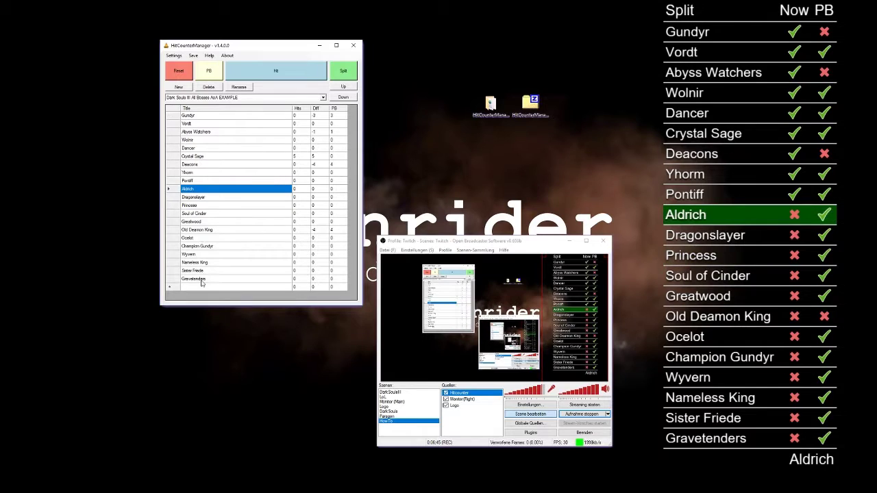
left_click(184, 90)
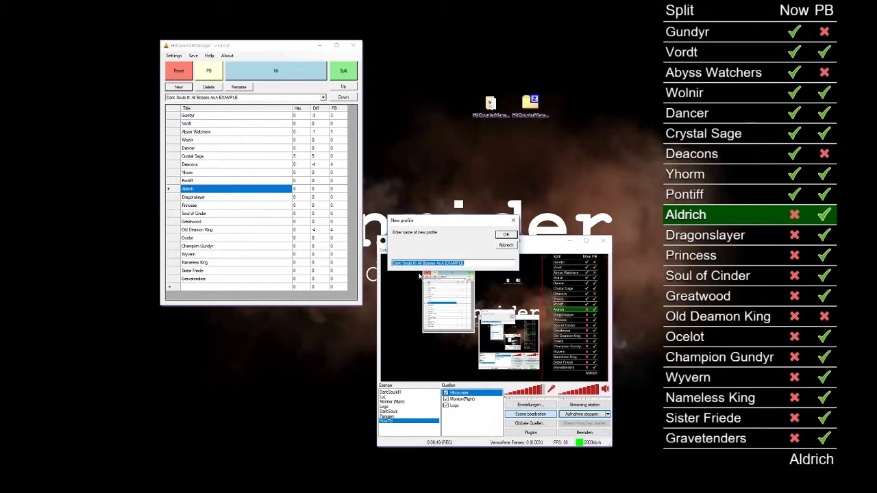
type("Test")
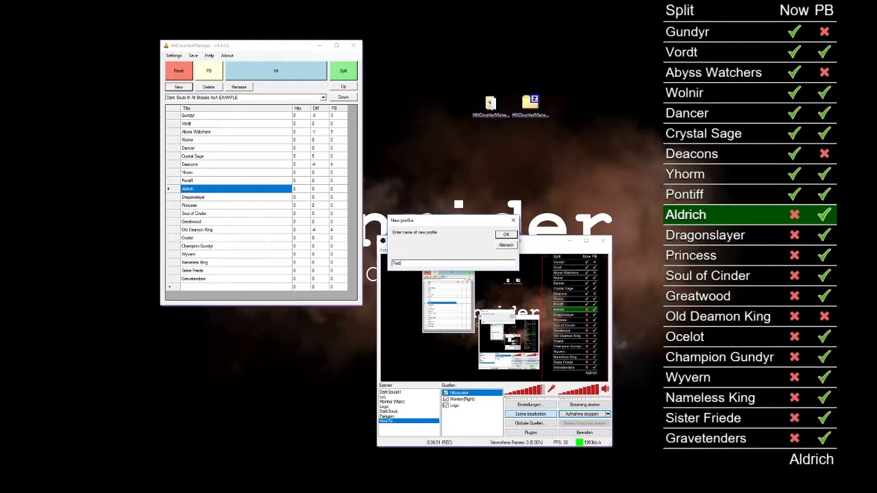
key("Return")
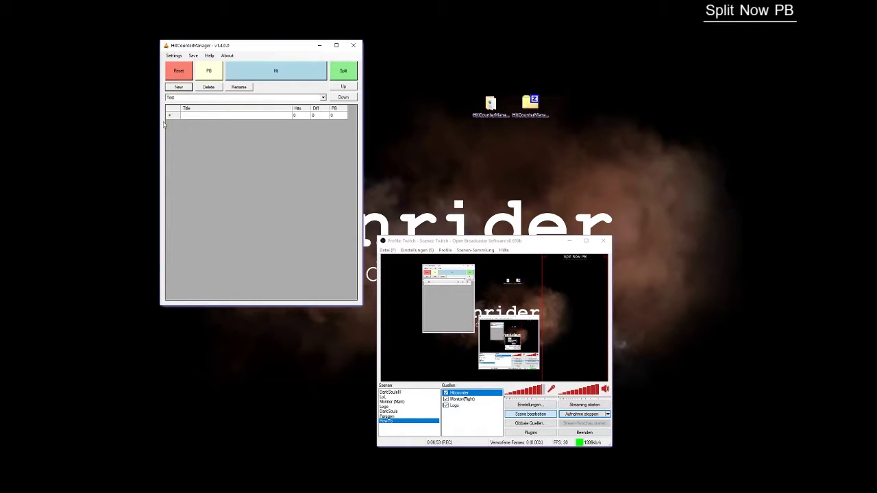
Name the Test profile's first split 'First boss' and begin typing a second split
left_click(197, 115)
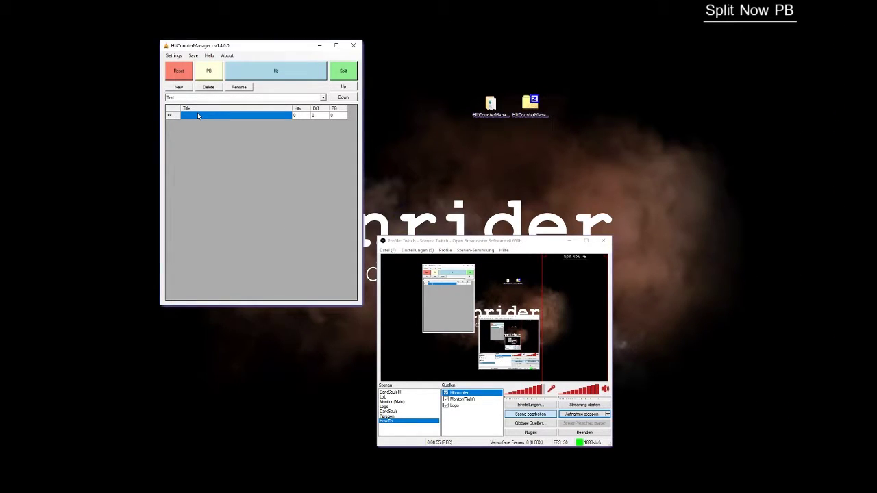
type("First boss")
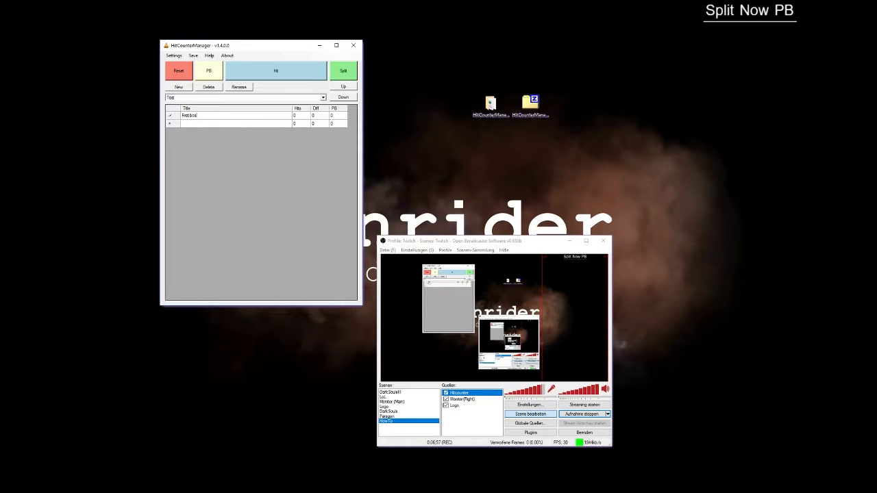
key("Return")
type("Se")
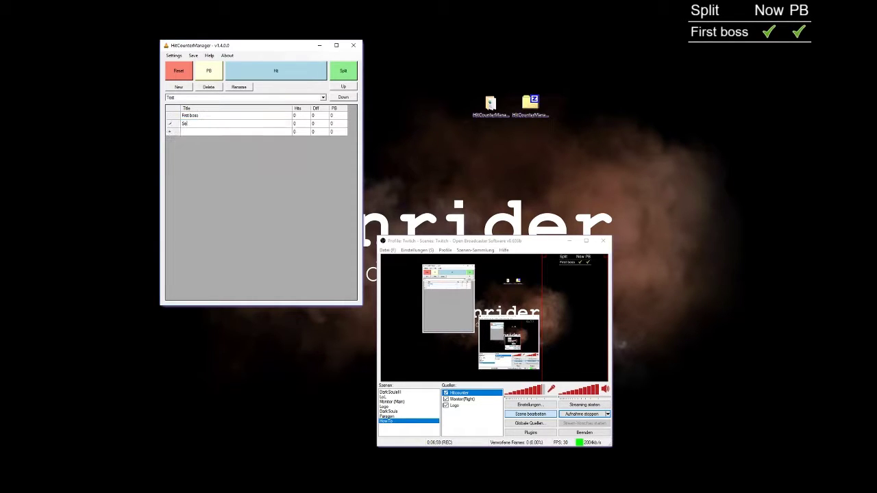